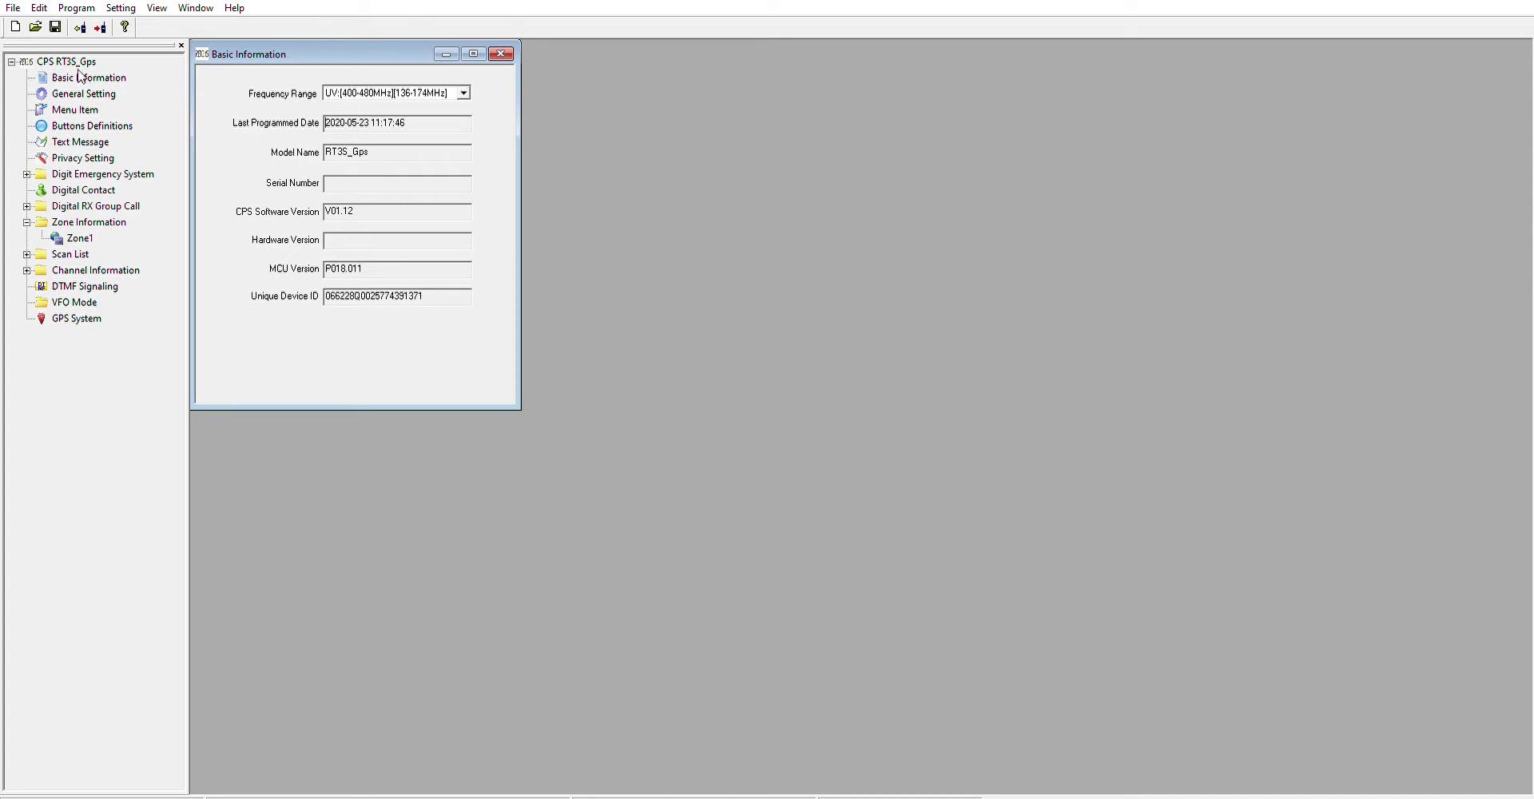
- Open the General Setting page from the left tree
left_click(83, 94)
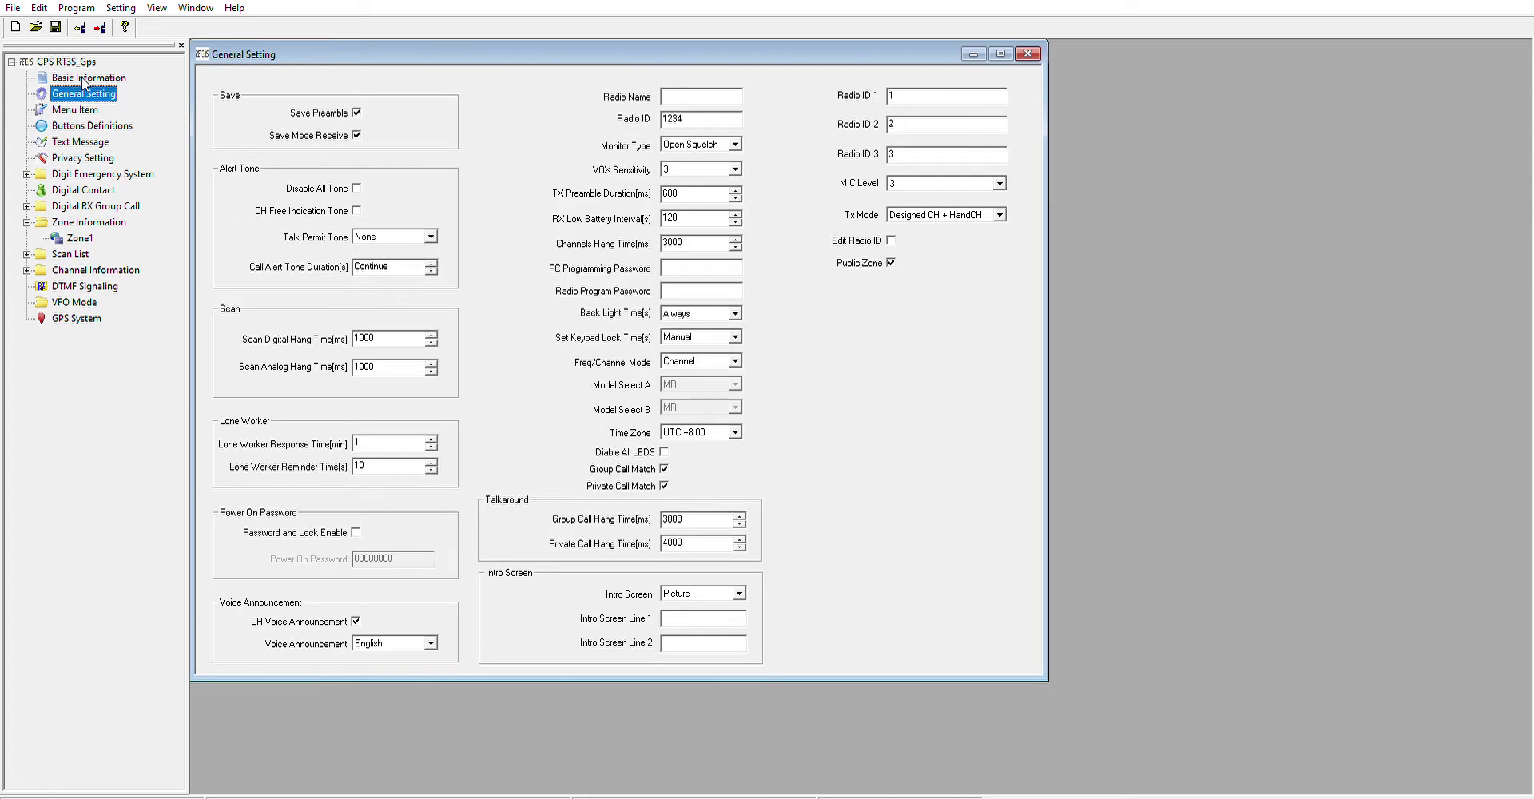
- Enter the operator's callsign as Radio Name, keep Radio ID 1234, and close General Setting
double_click(709, 117)
left_click(692, 117)
left_click(689, 95)
type("M0GGG")
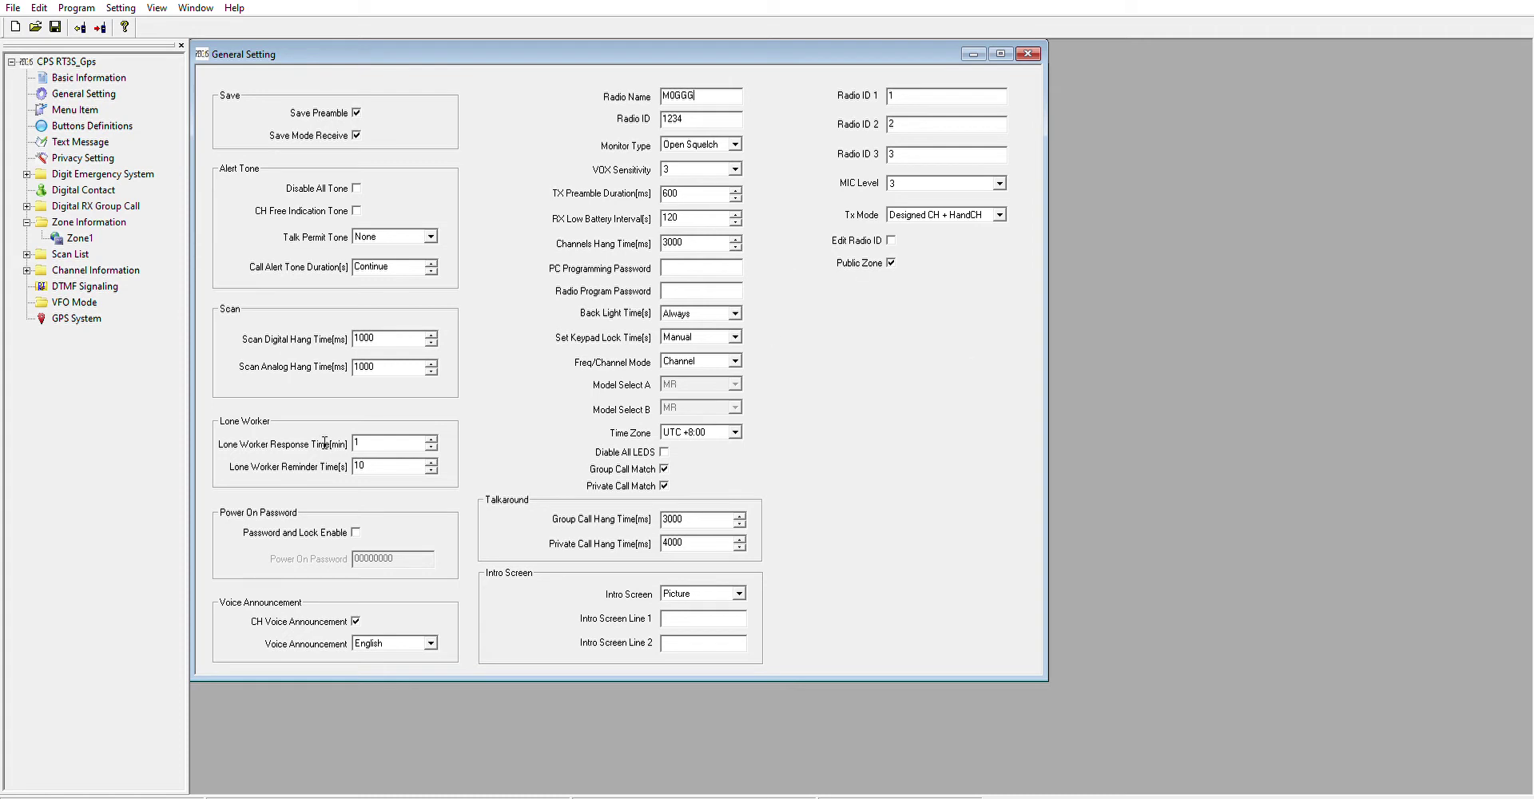
left_click(1029, 53)
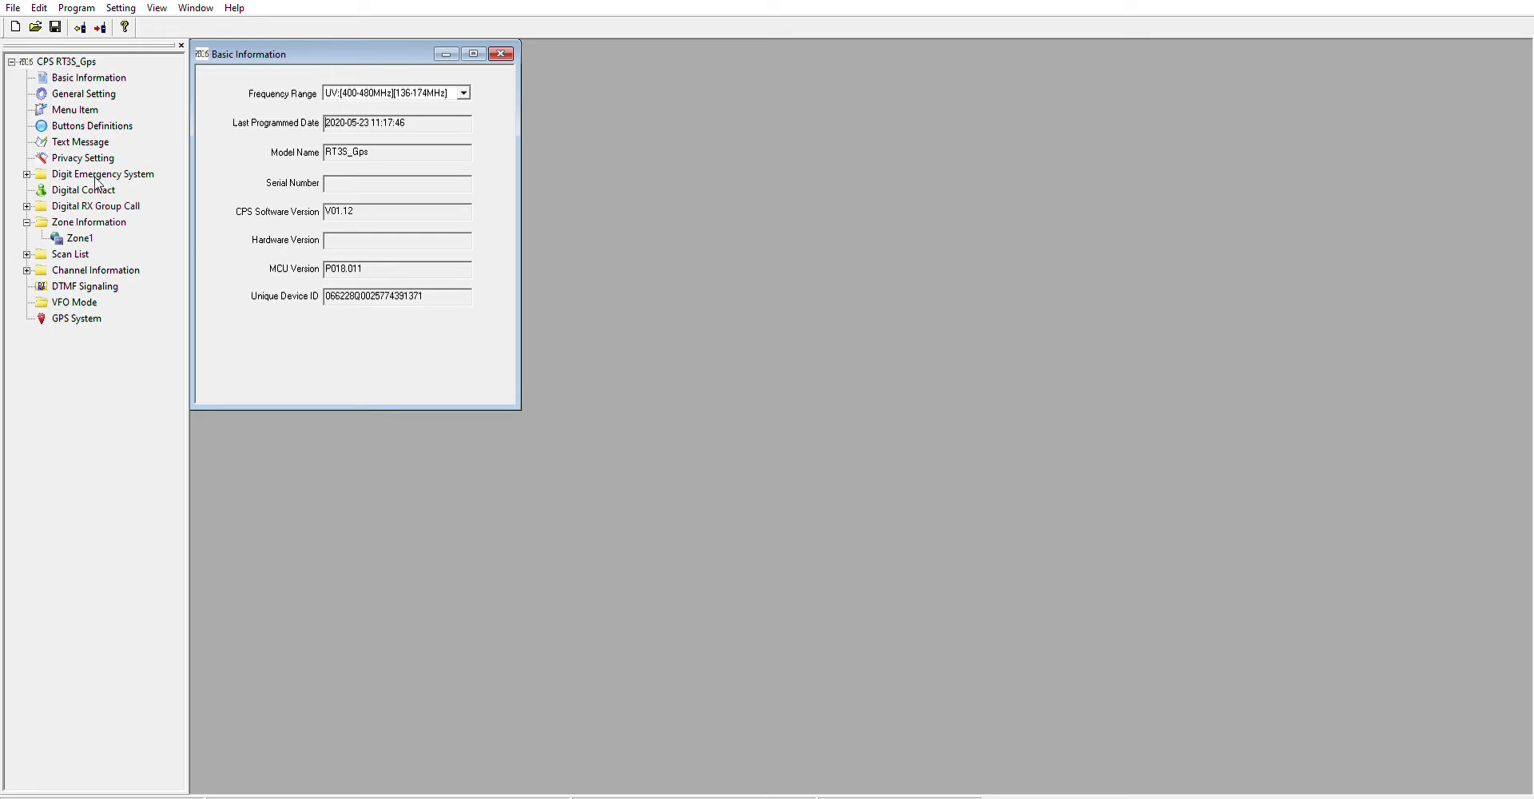
- Change Zone1's Zone Name to DIGITAL ZONES and close the zone window
double_click(78, 234)
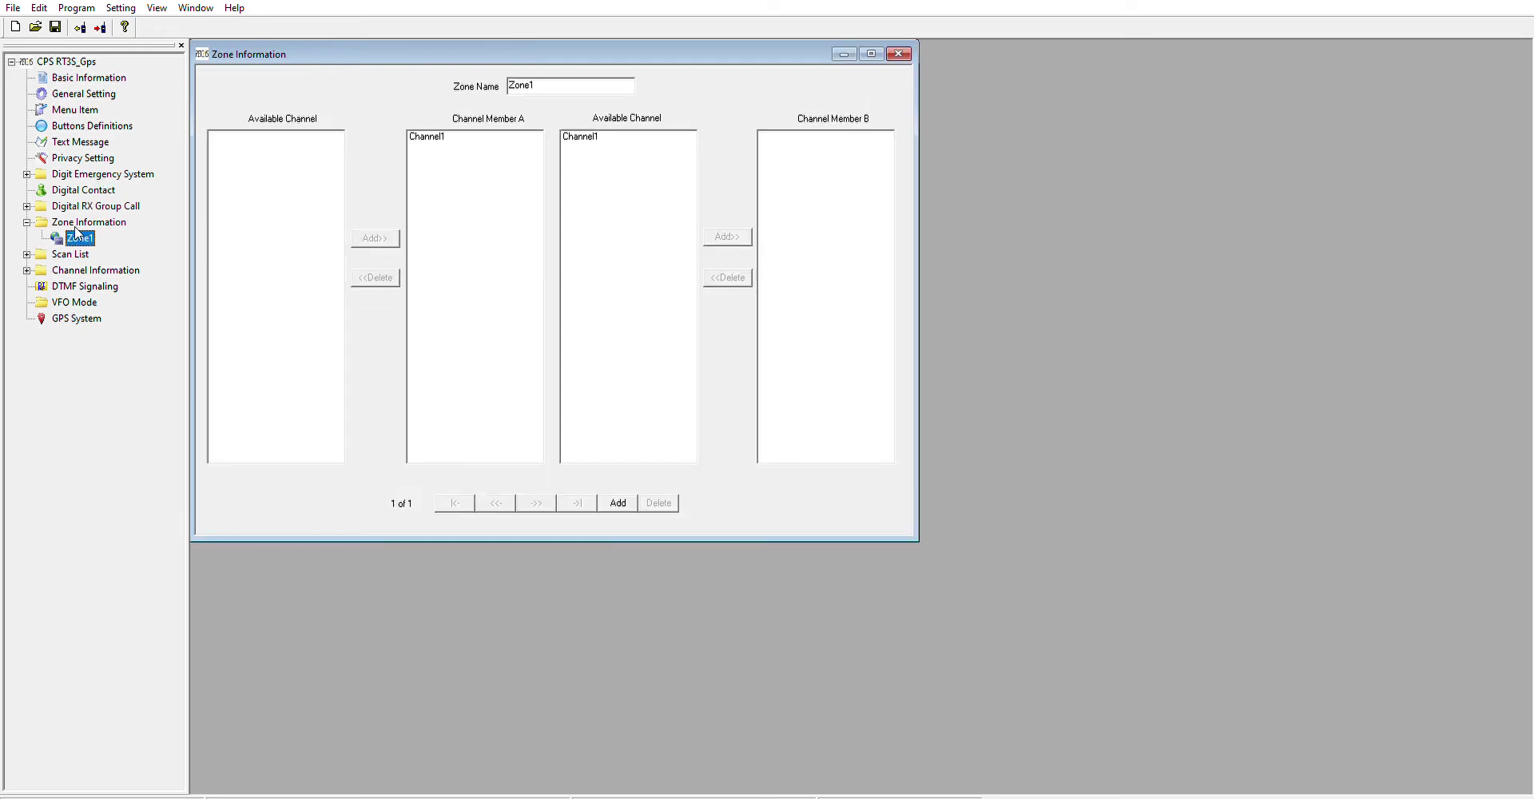
left_click(547, 81)
left_click(548, 80)
type("DIGITAL")
key("BackSpace")
key("BackSpace")
key("BackSpace")
key("BackSpace")
key("BackSpace")
key("BackSpace")
key("BackSpace")
key("BackSpace")
key("BackSpace")
key("BackSpace")
key("BackSpace")
key("BackSpace")
type("DIGITAL ZONES")
left_click(898, 53)
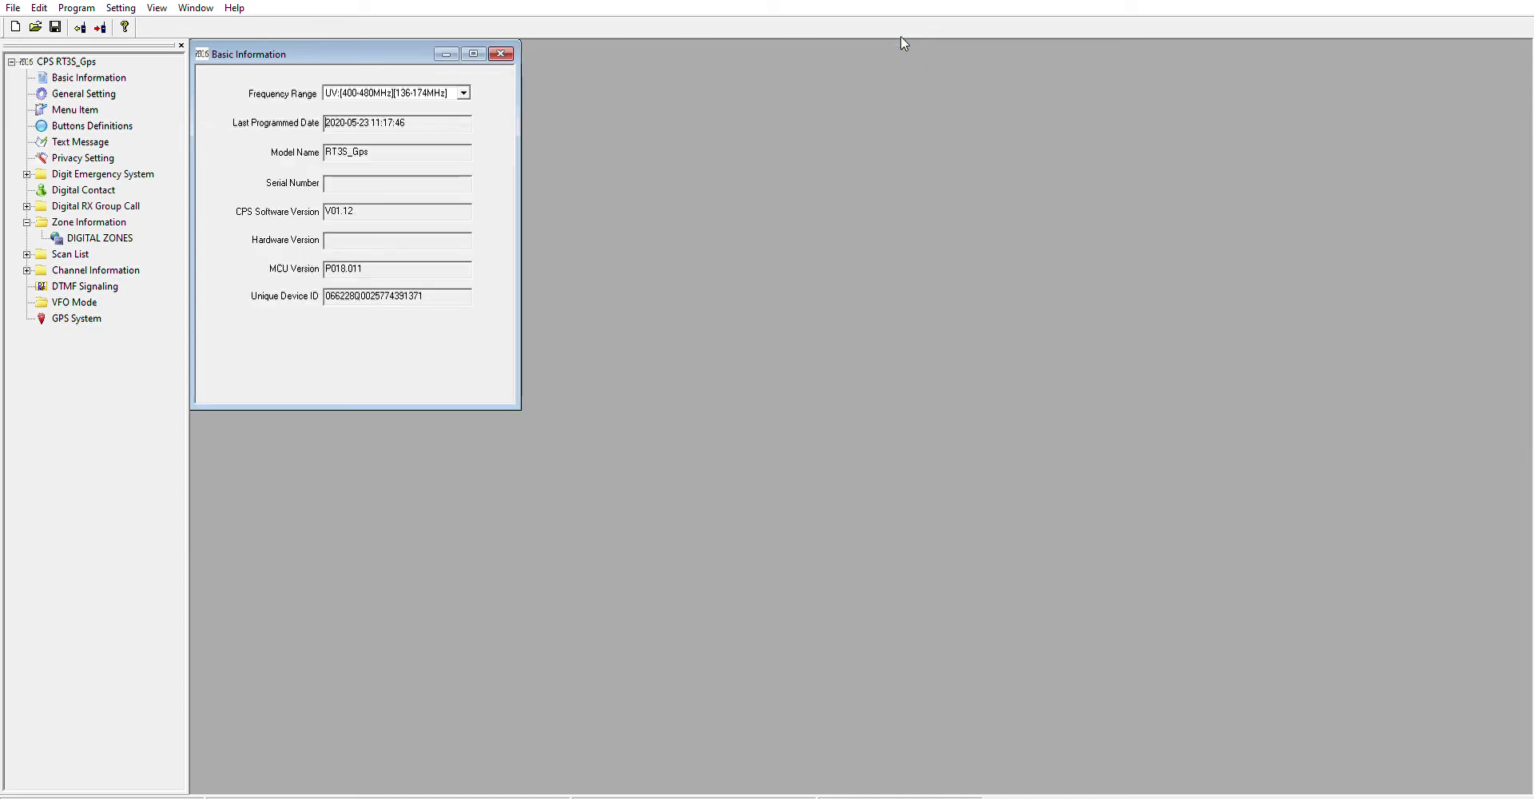
- Add a new zone under Zone Information and name it ANALOGUE ZONE
left_click(85, 221)
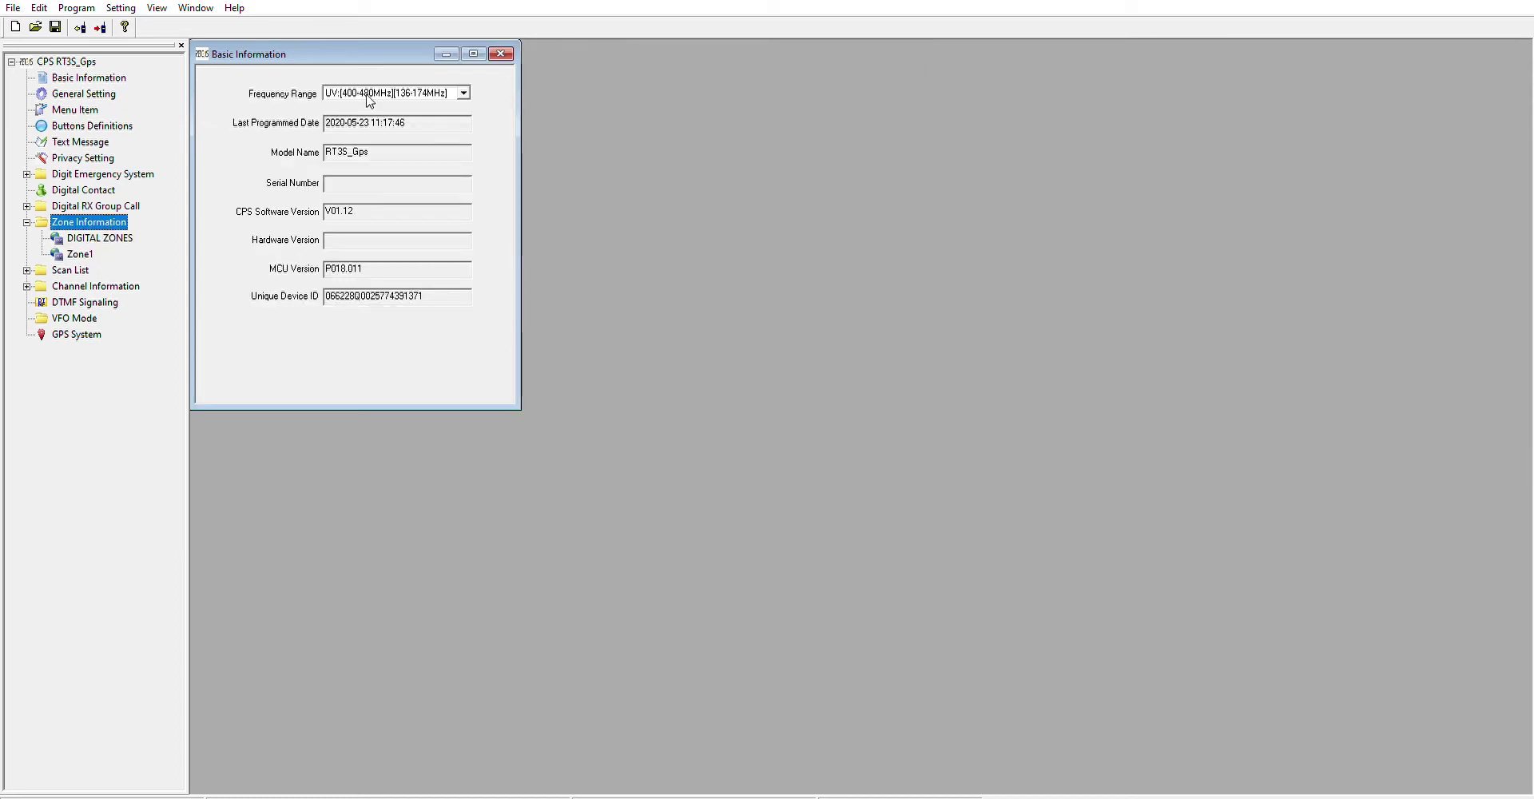
left_click(80, 254)
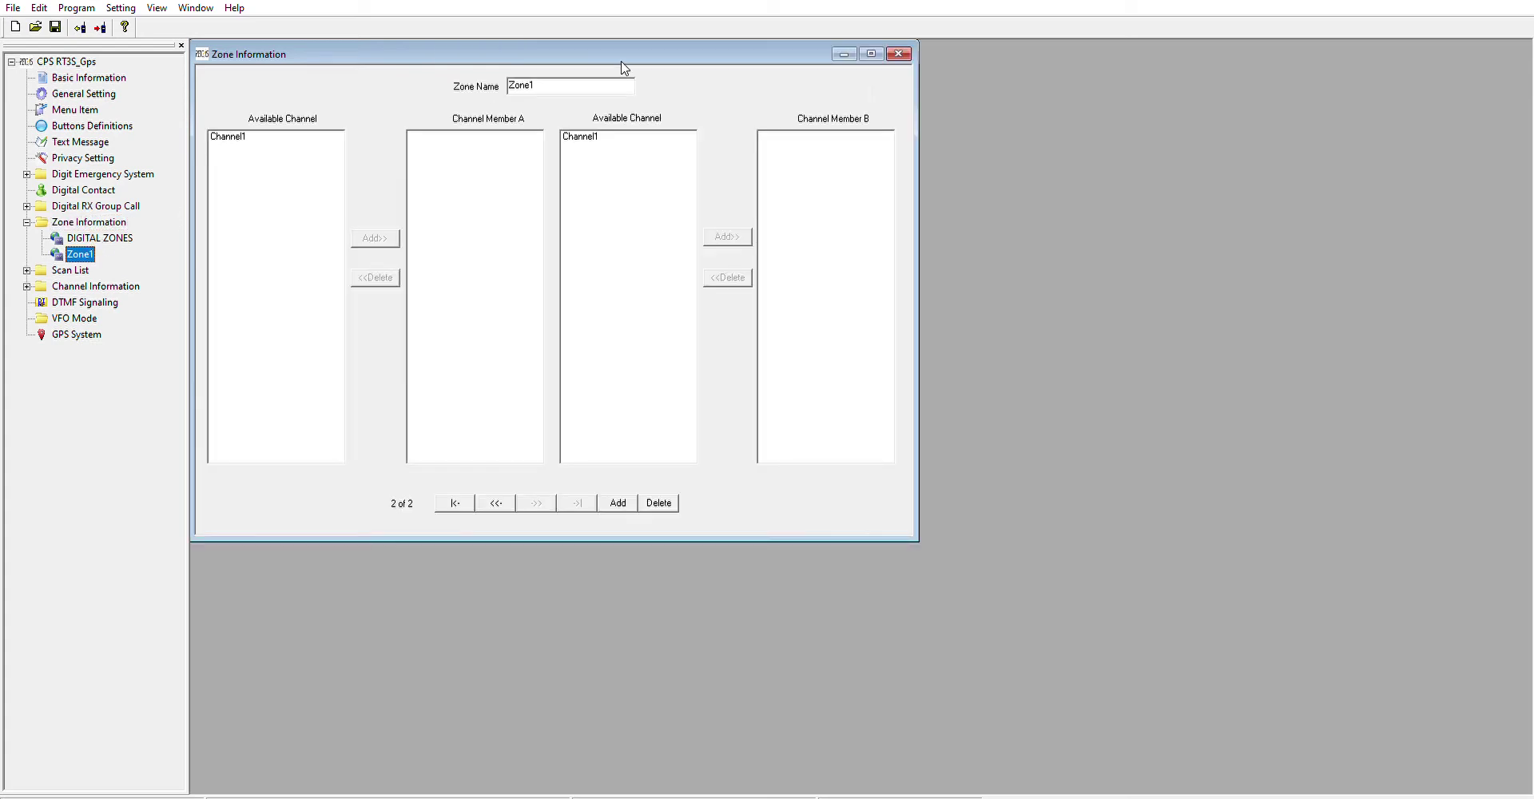
double_click(567, 74)
type("ANALOGUE ZONE")
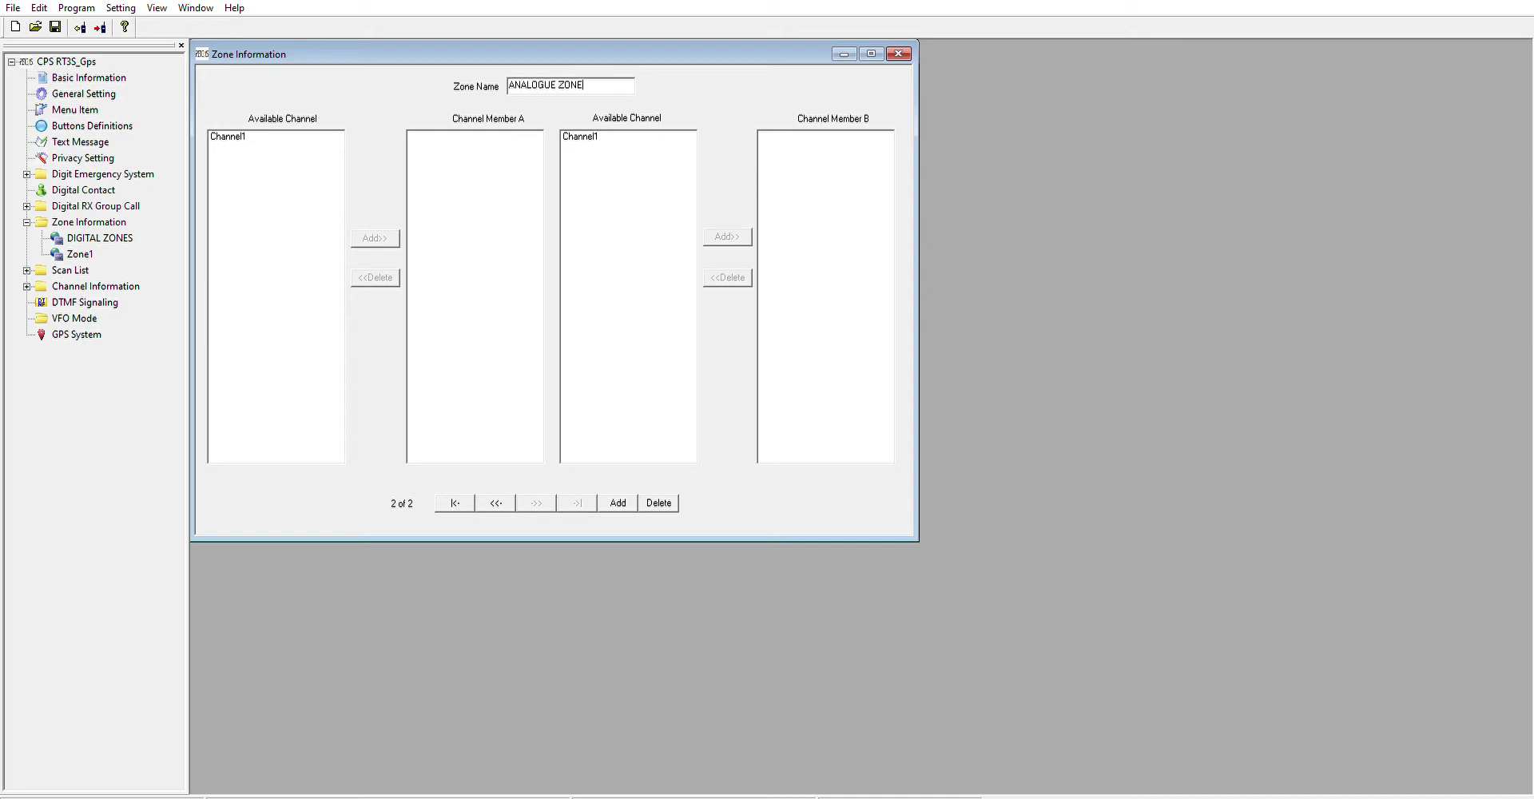
left_click(899, 52)
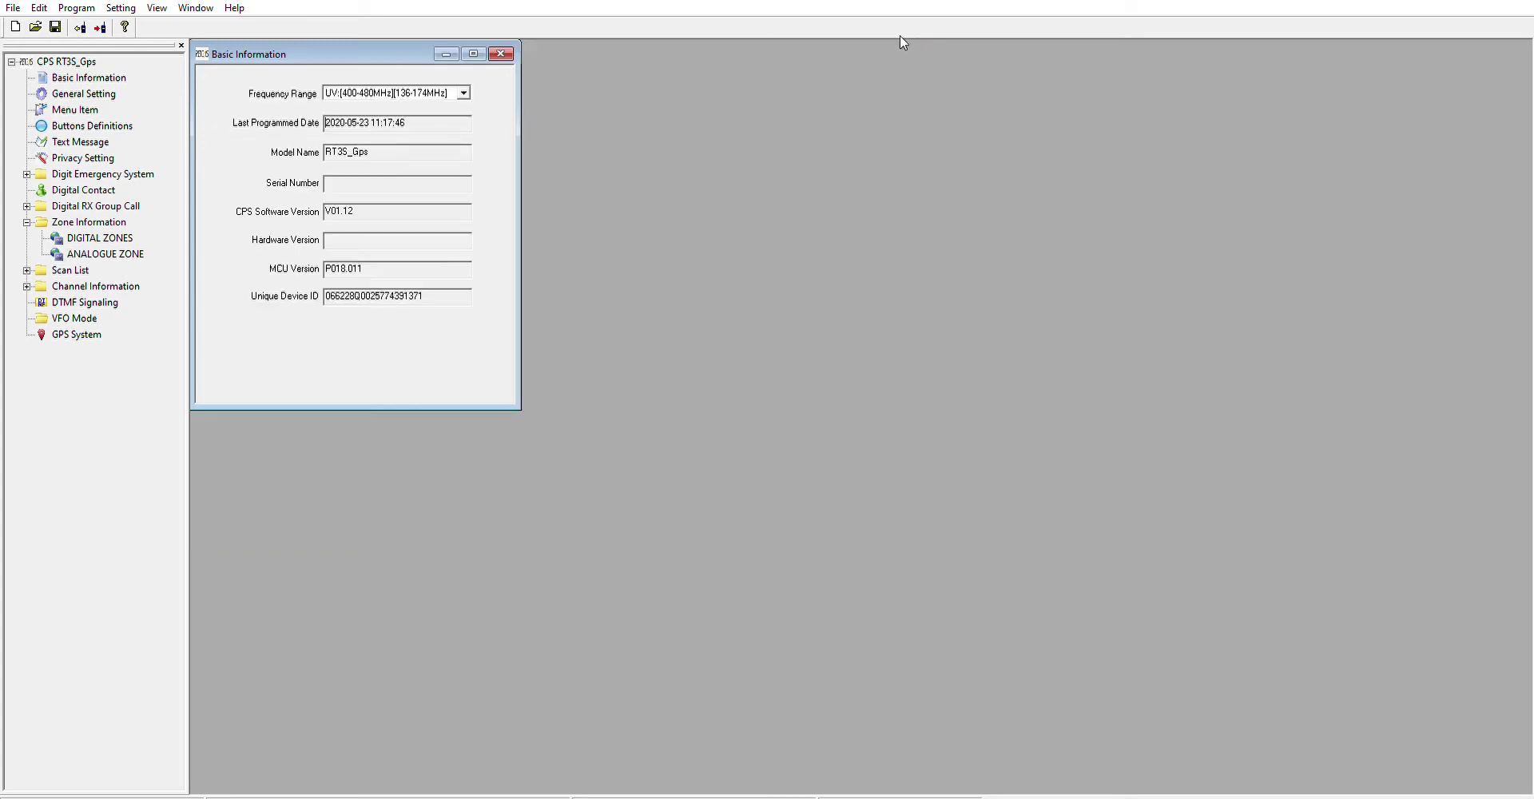
left_click(97, 180)
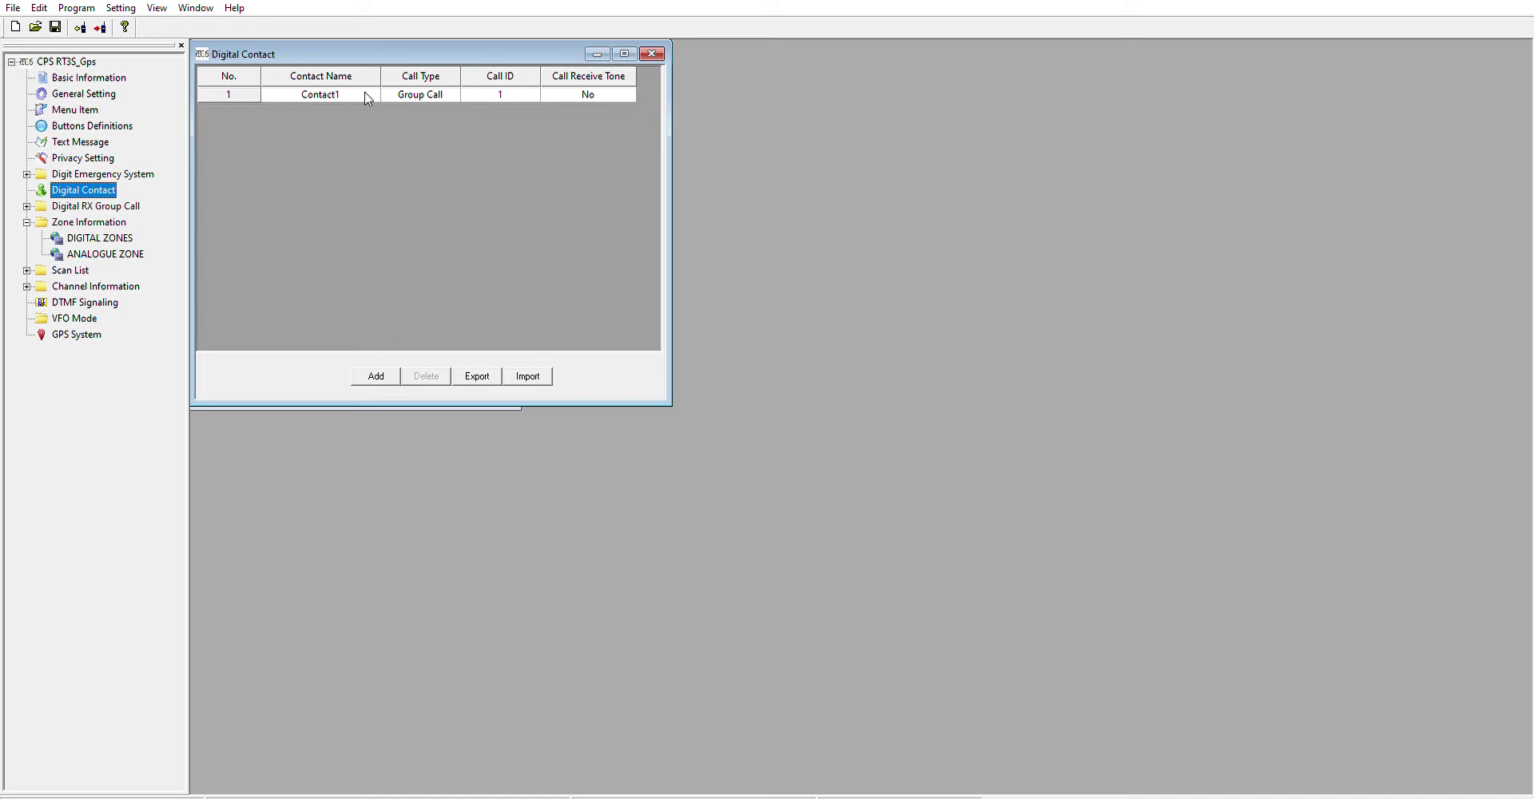
- Rename Contact1 to TG91 with Call ID 91, then add contact TG9 with Call ID 9
left_click(333, 95)
left_click(333, 91)
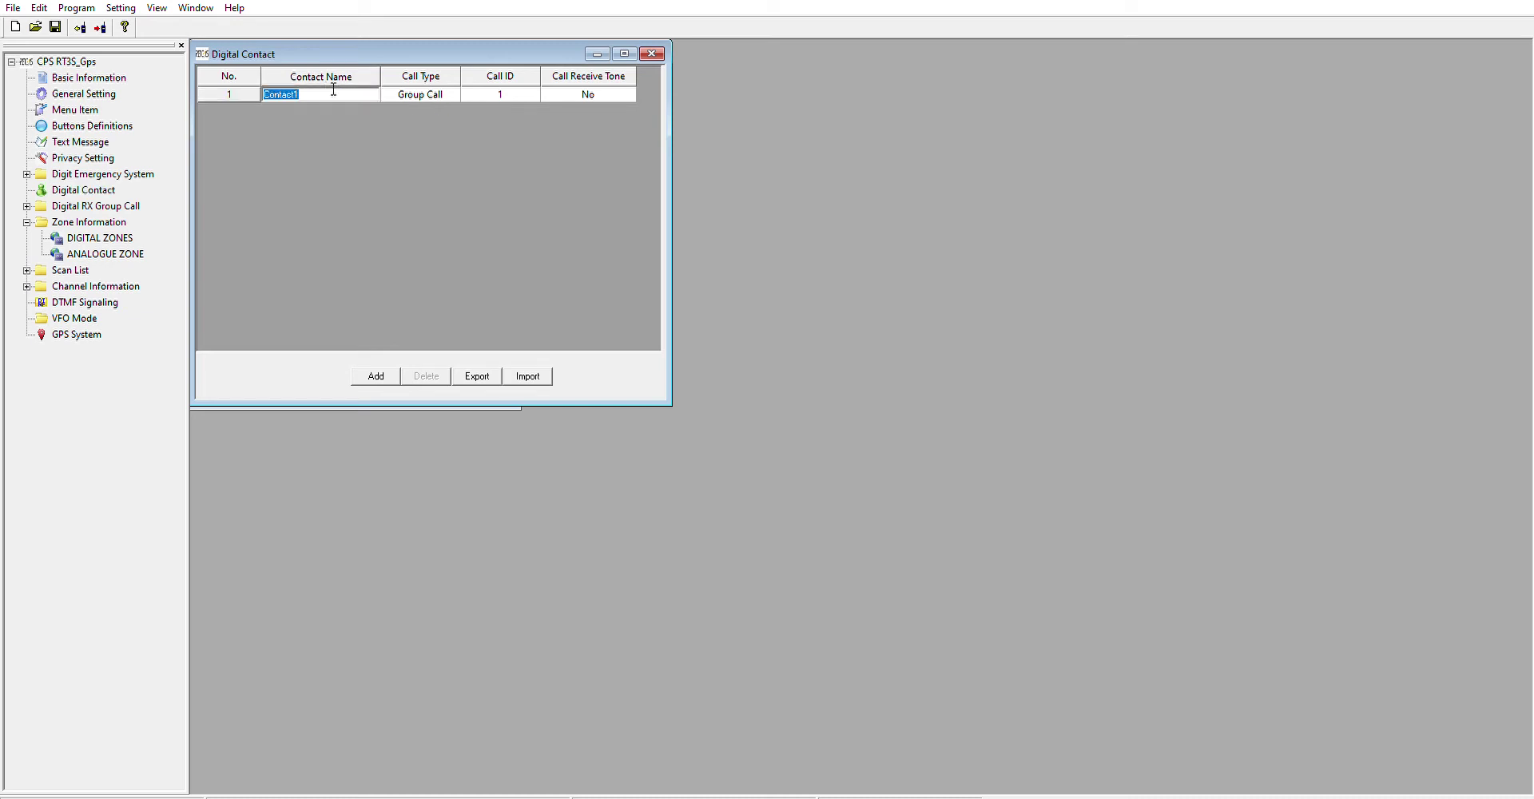
type("TG91")
left_click(515, 88)
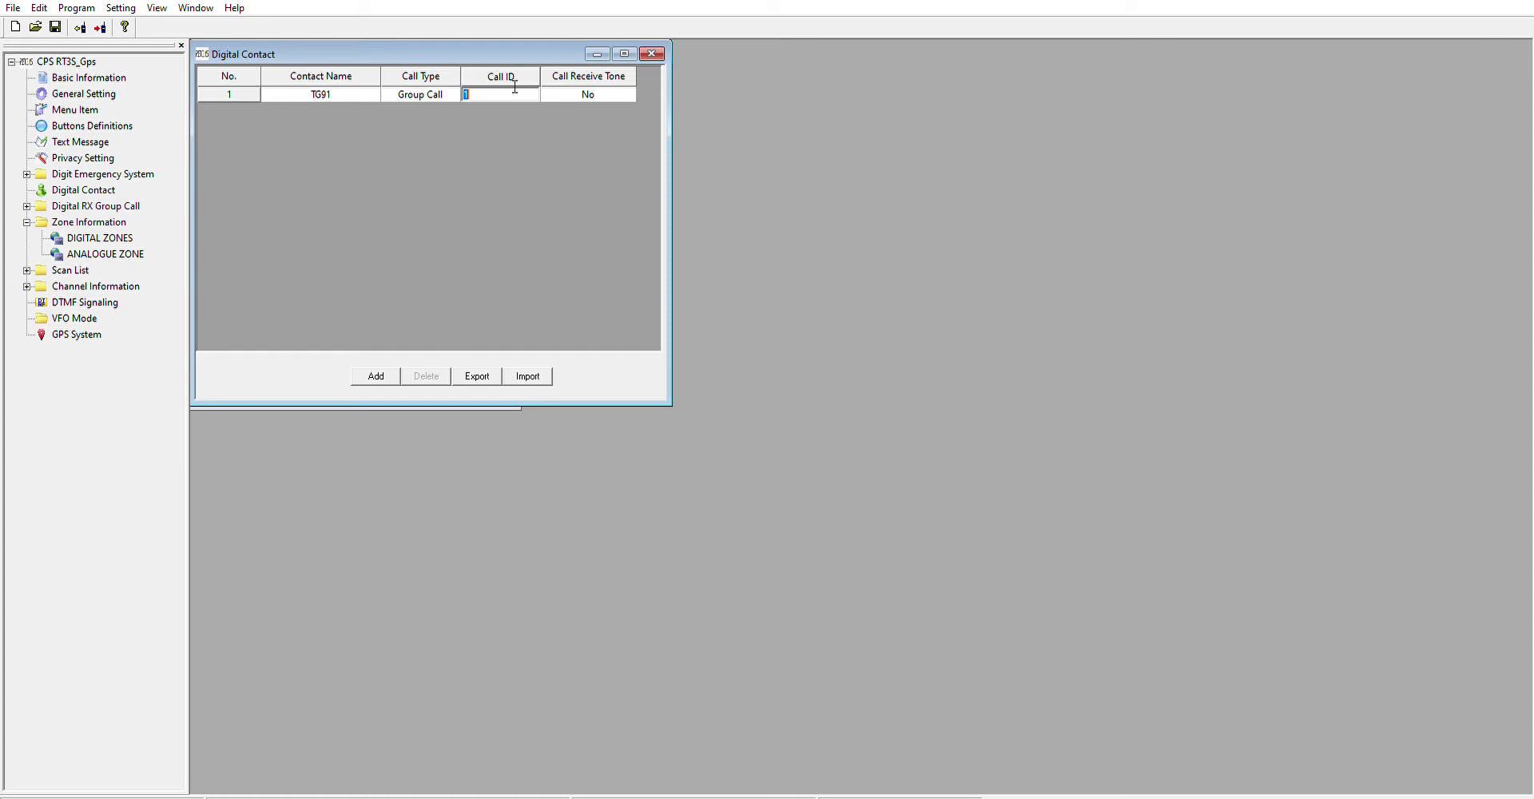
type("91")
left_click(387, 372)
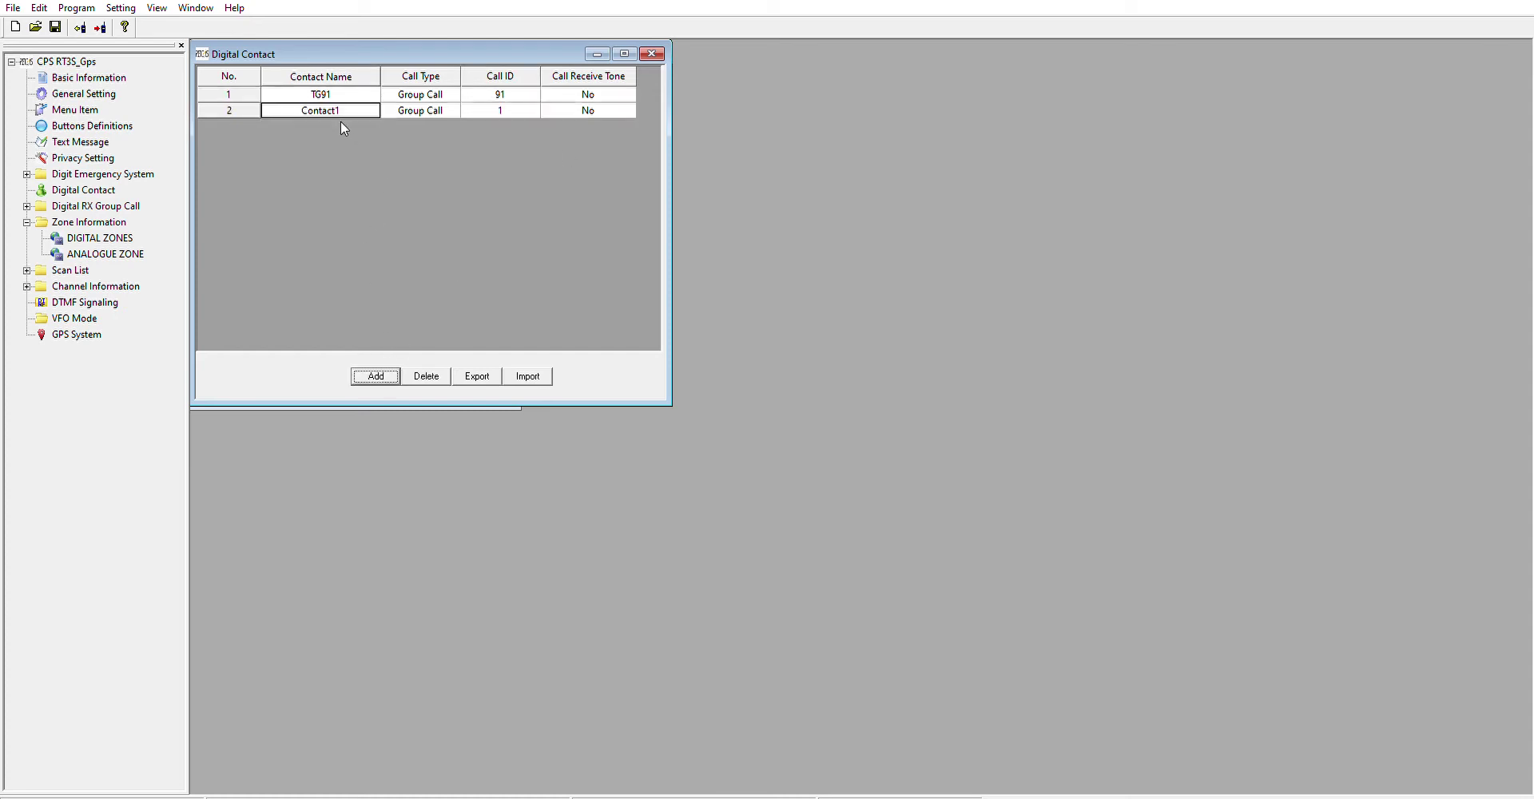
type("TG9")
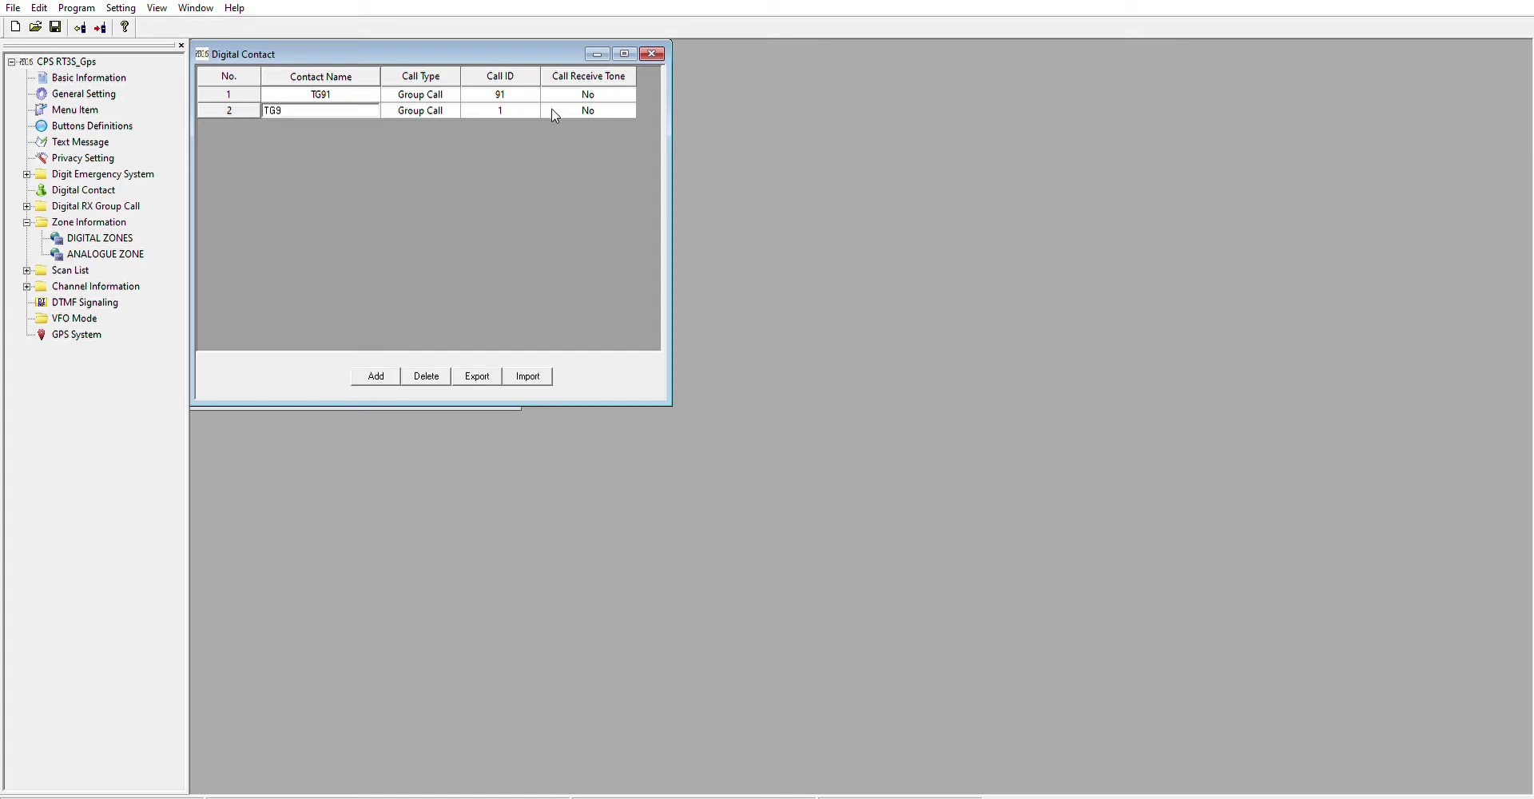
left_click(527, 103)
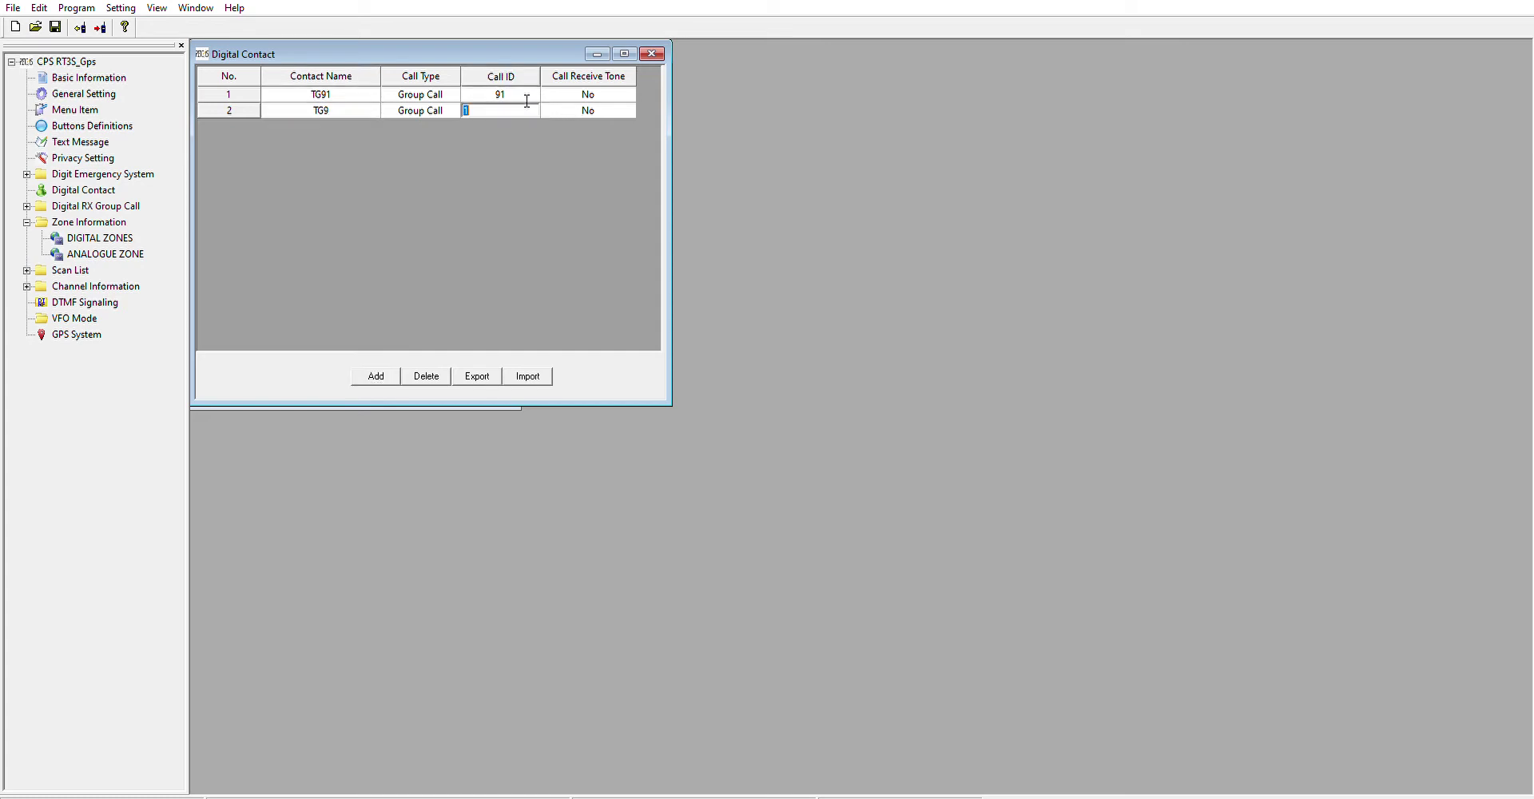
type("9")
left_click(373, 373)
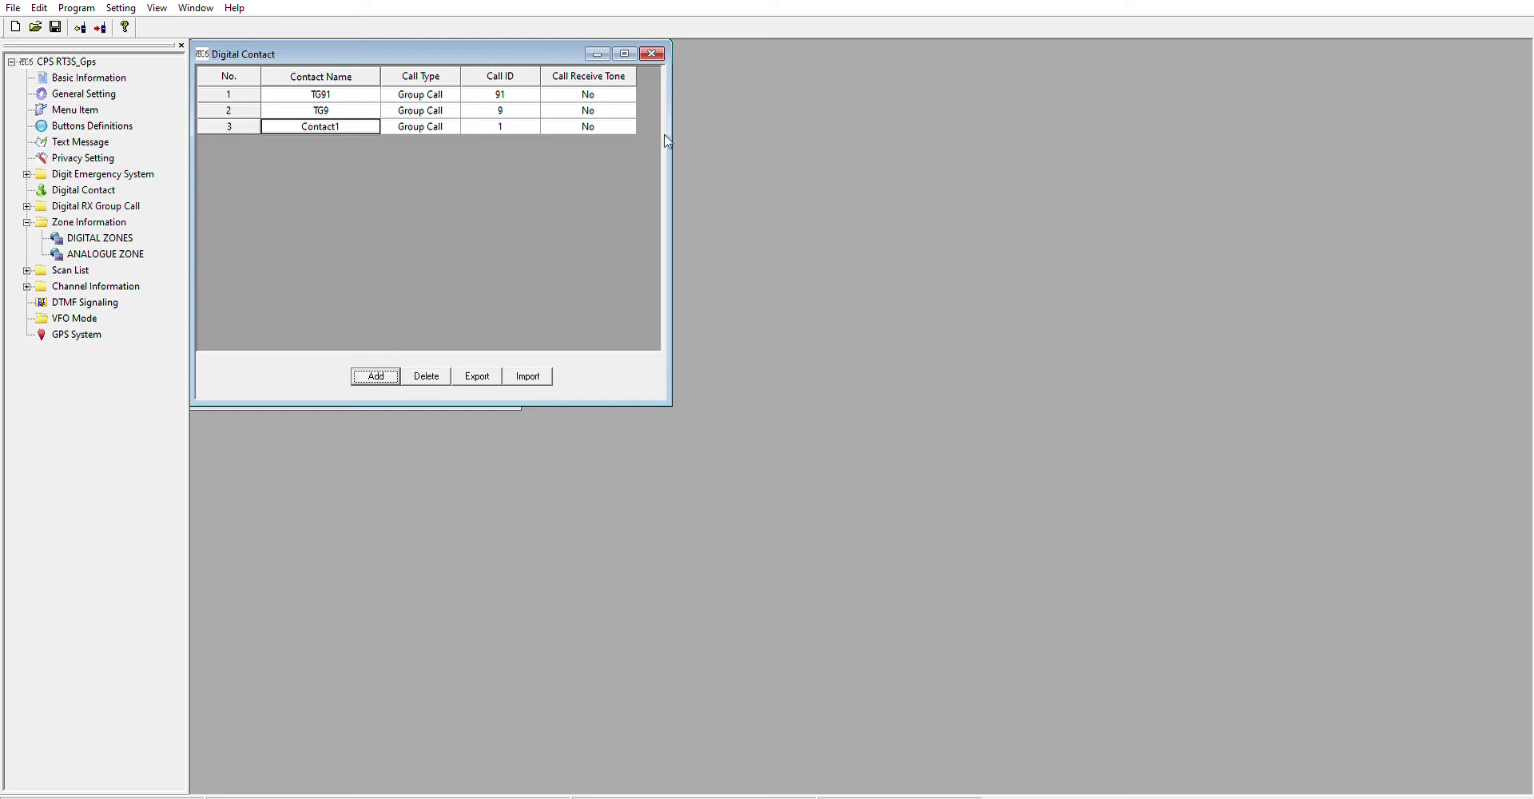
left_click(651, 53)
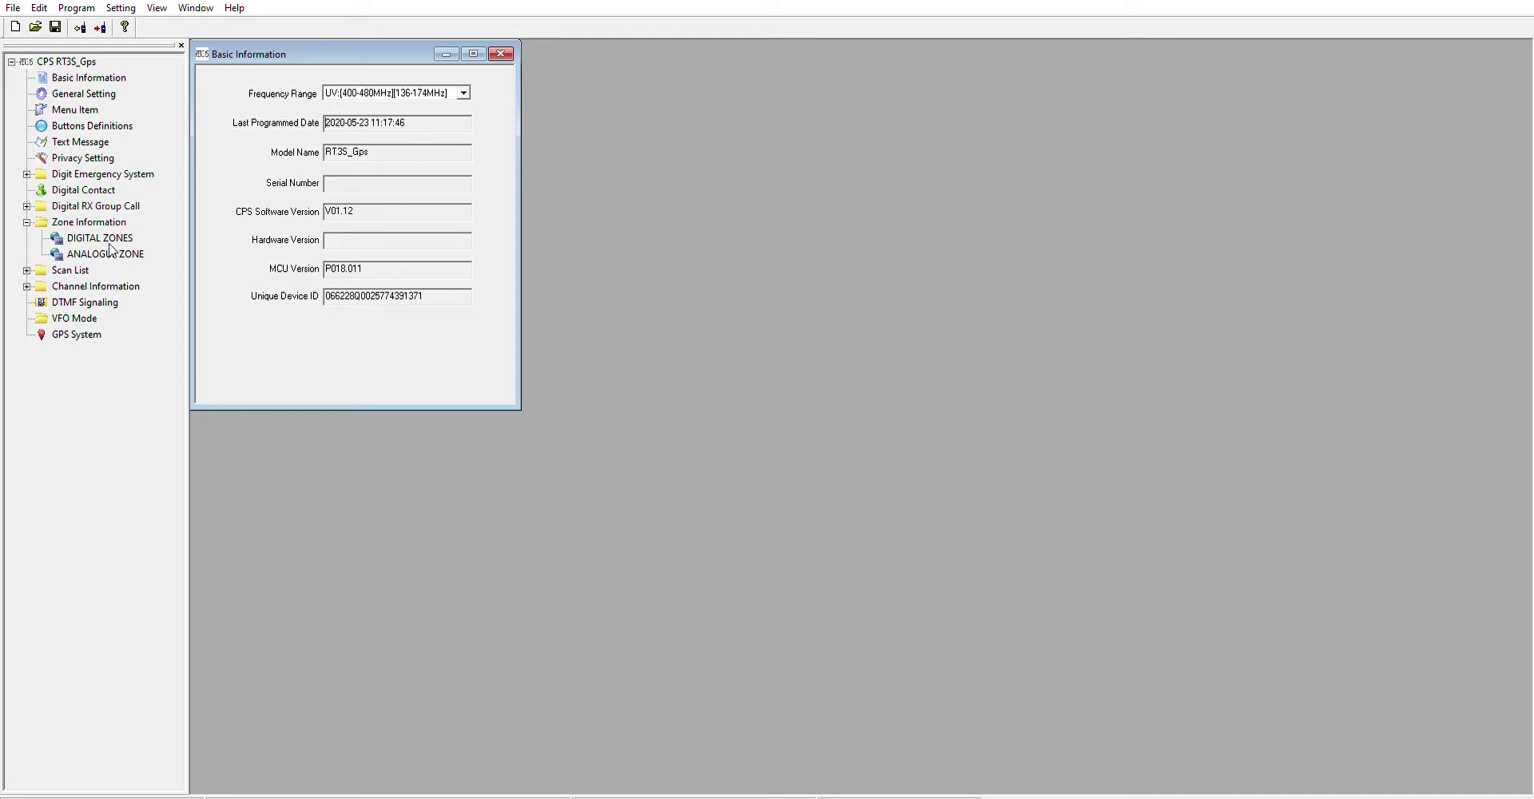
- Rename Channel1 to TG91 and switch its Channel Mode to Digital
double_click(107, 287)
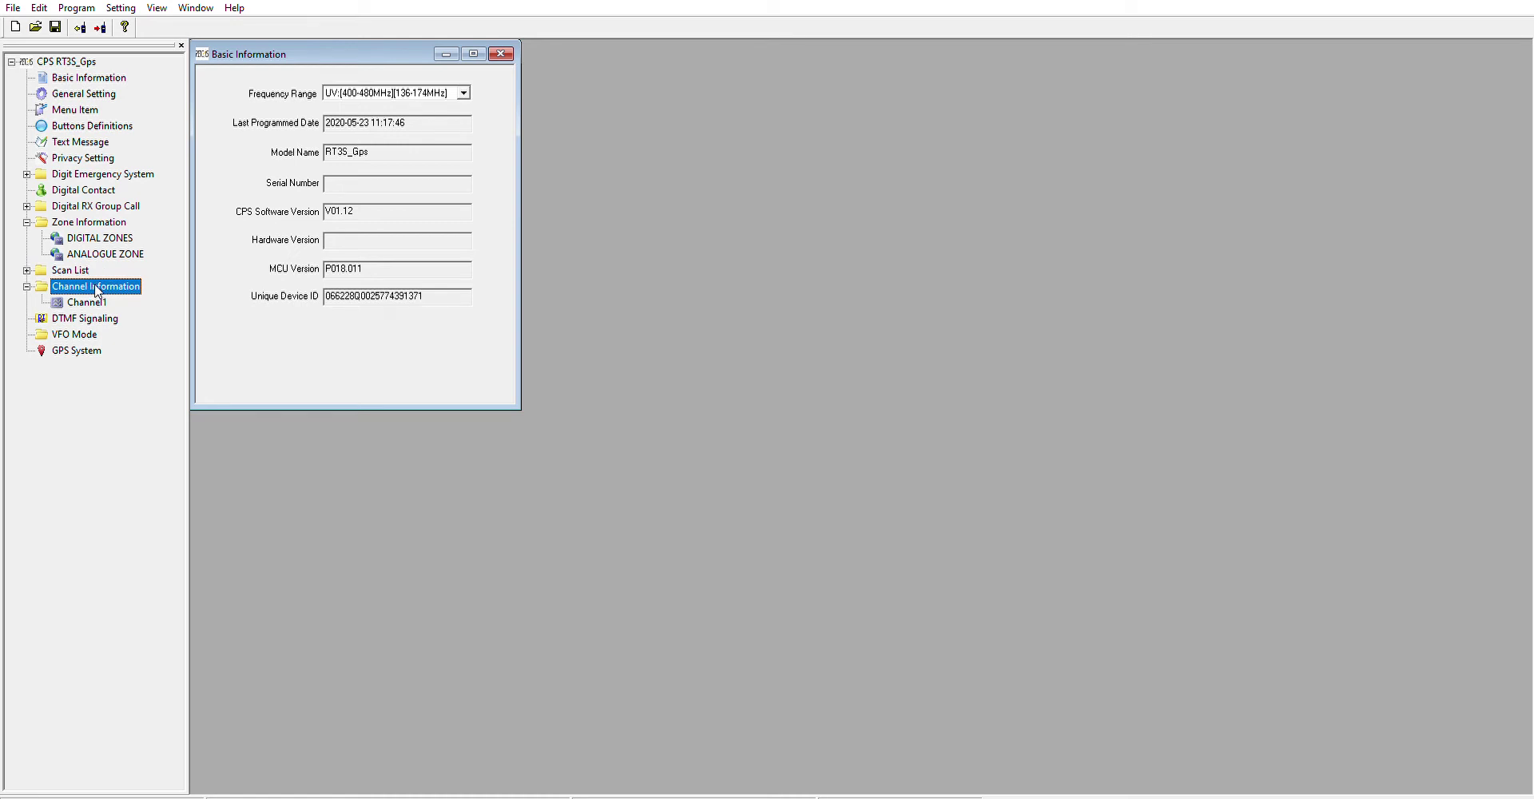
double_click(92, 301)
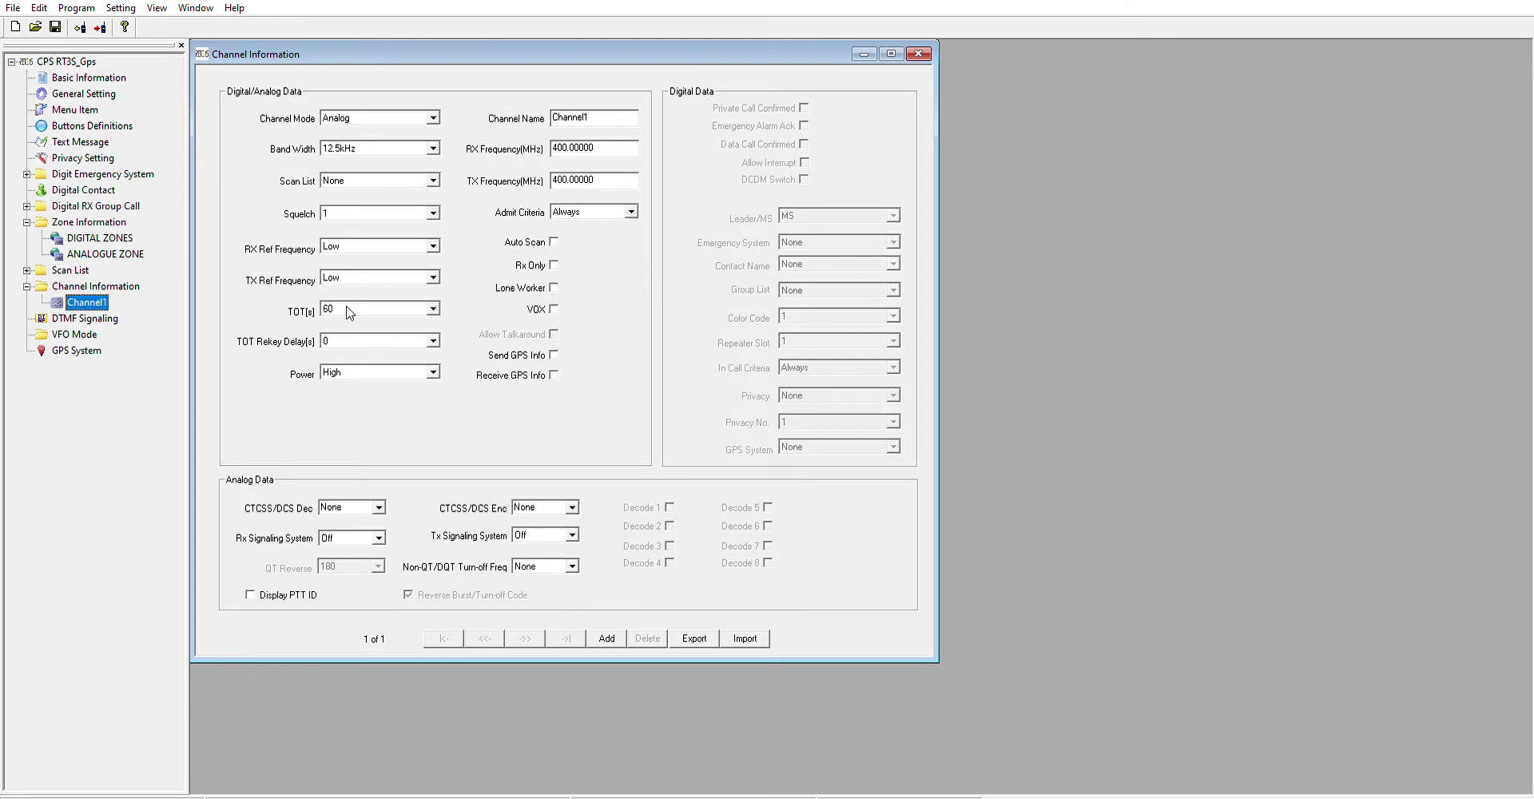
left_click(615, 112)
double_click(615, 112)
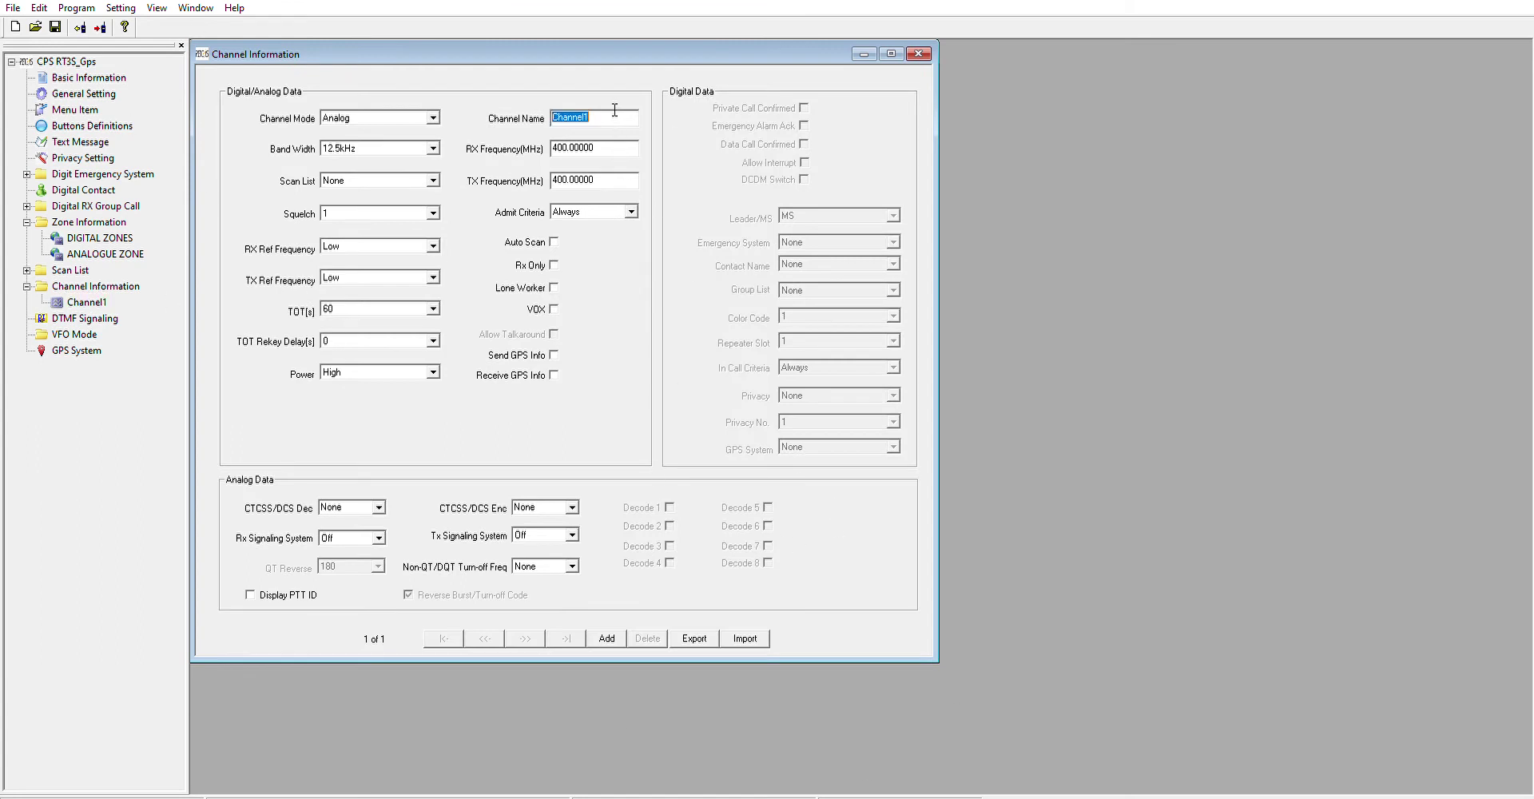
type("TG91")
key("Return")
left_click(594, 147)
scroll(381, 121, "down", 1)
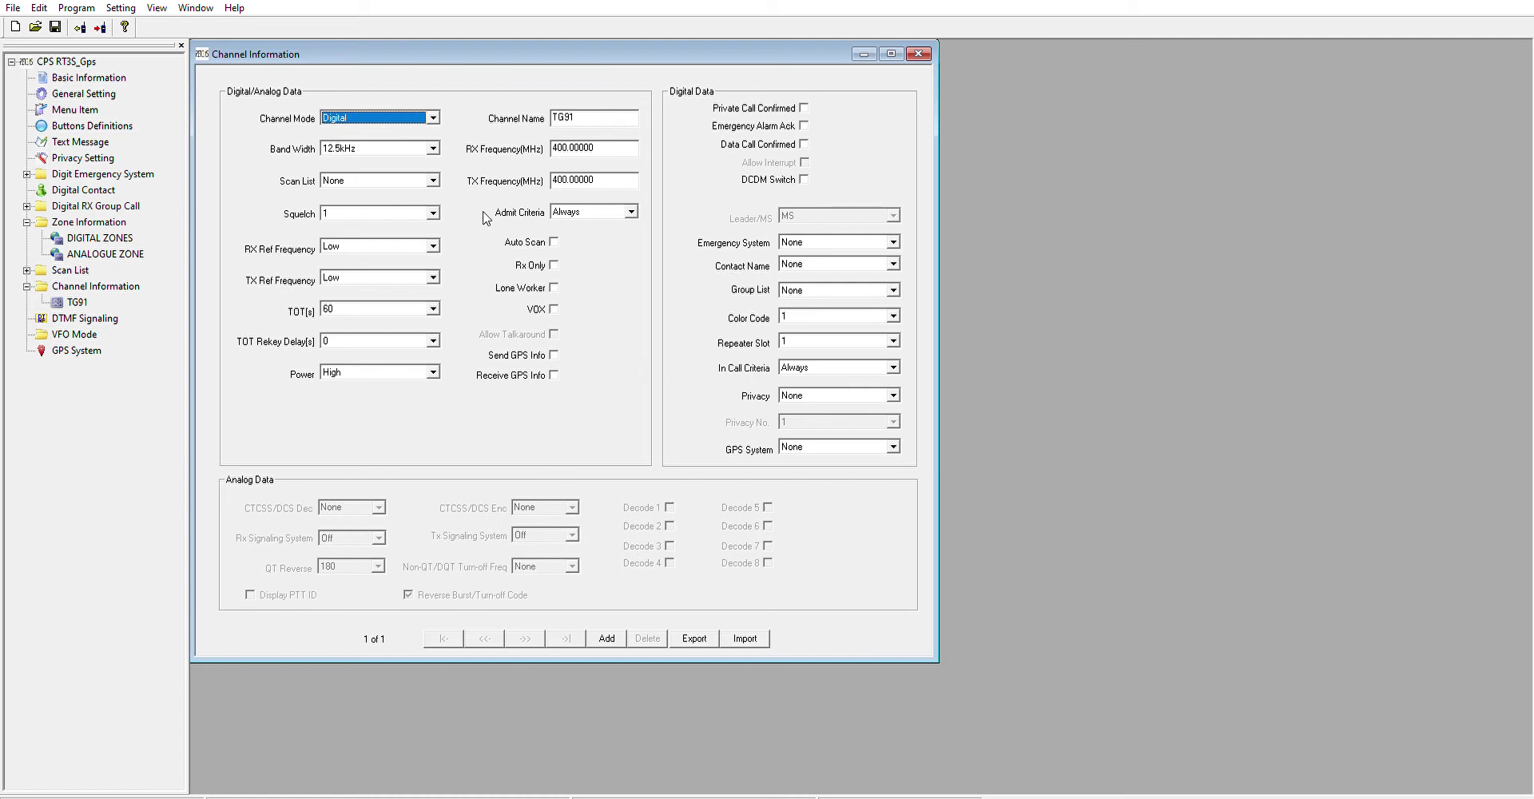
left_click(919, 51)
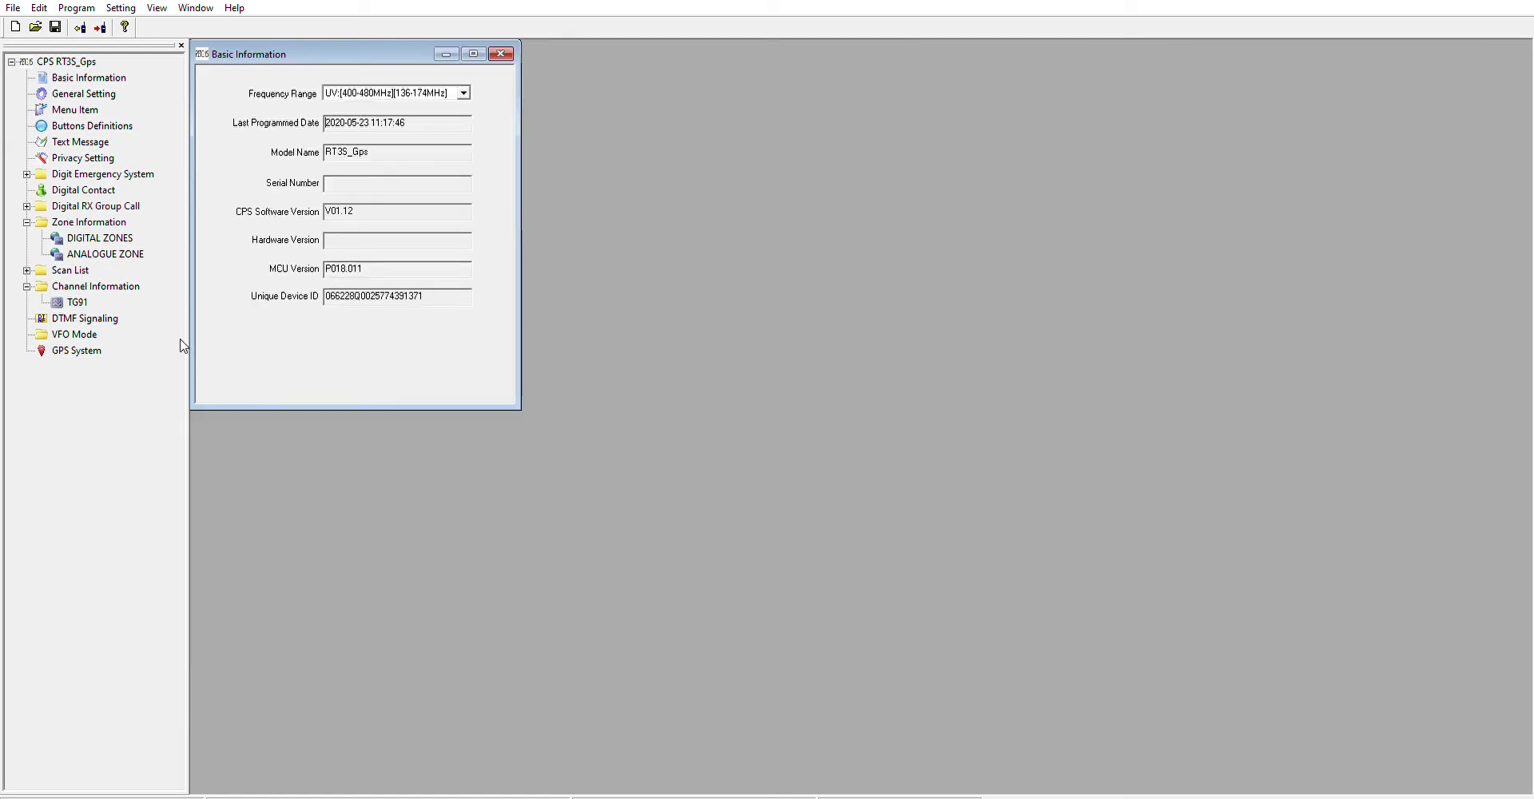
- Add a new channel, name it TG9, and set its Channel Mode to Digital
left_click(76, 301)
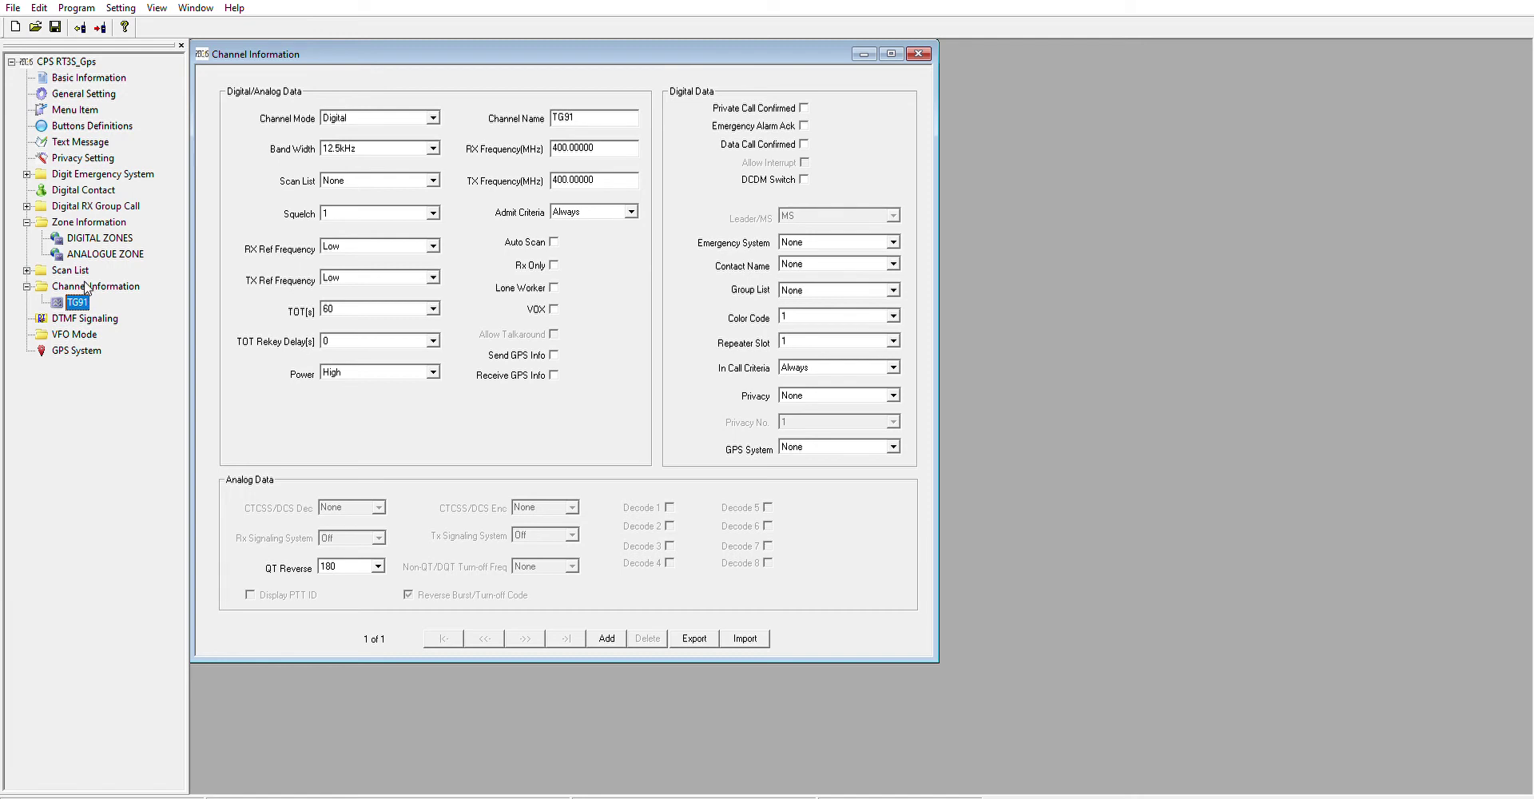
left_click(80, 285)
key("Insert")
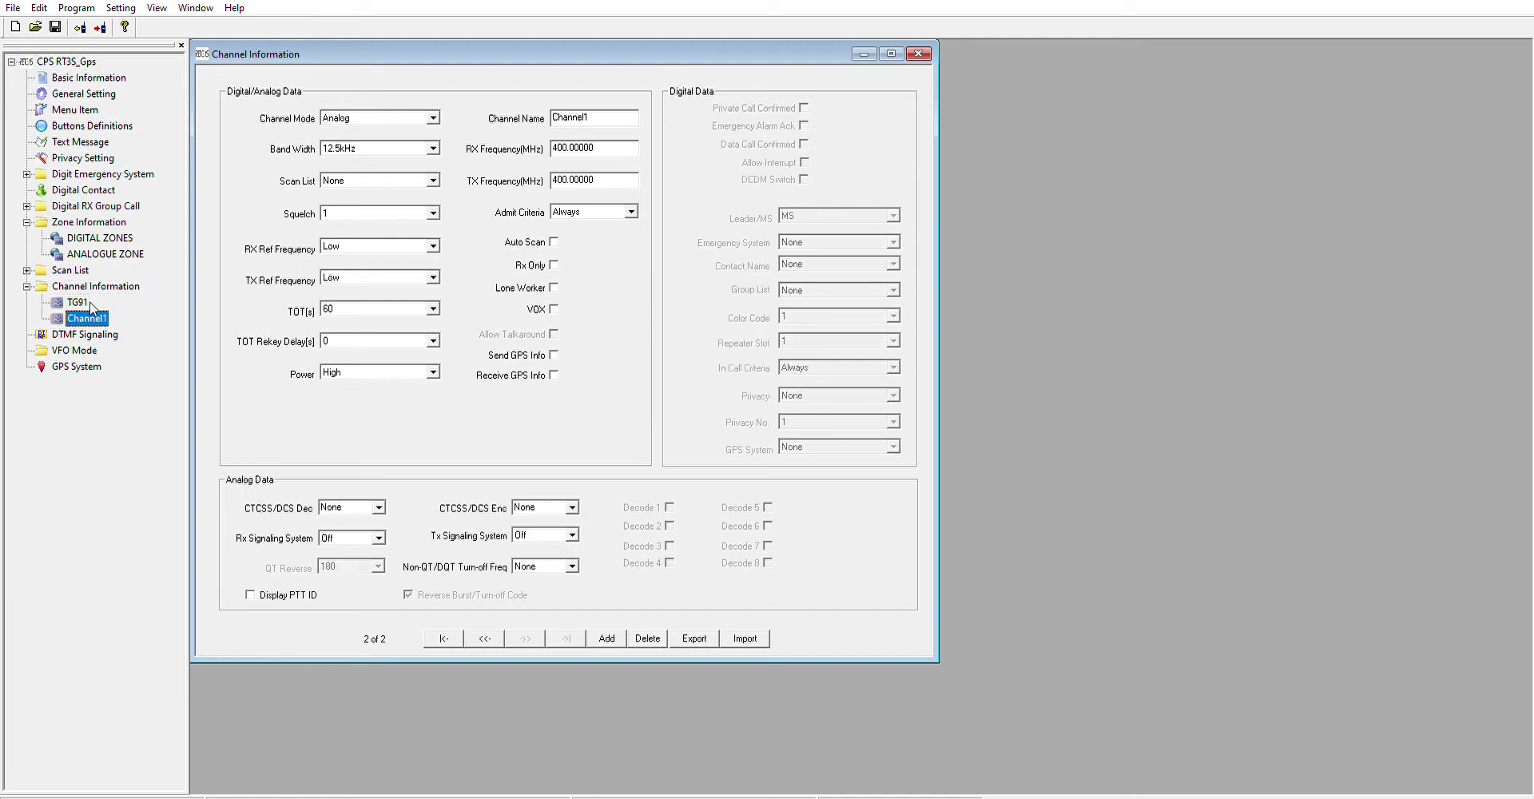
left_click(604, 116)
double_click(604, 115)
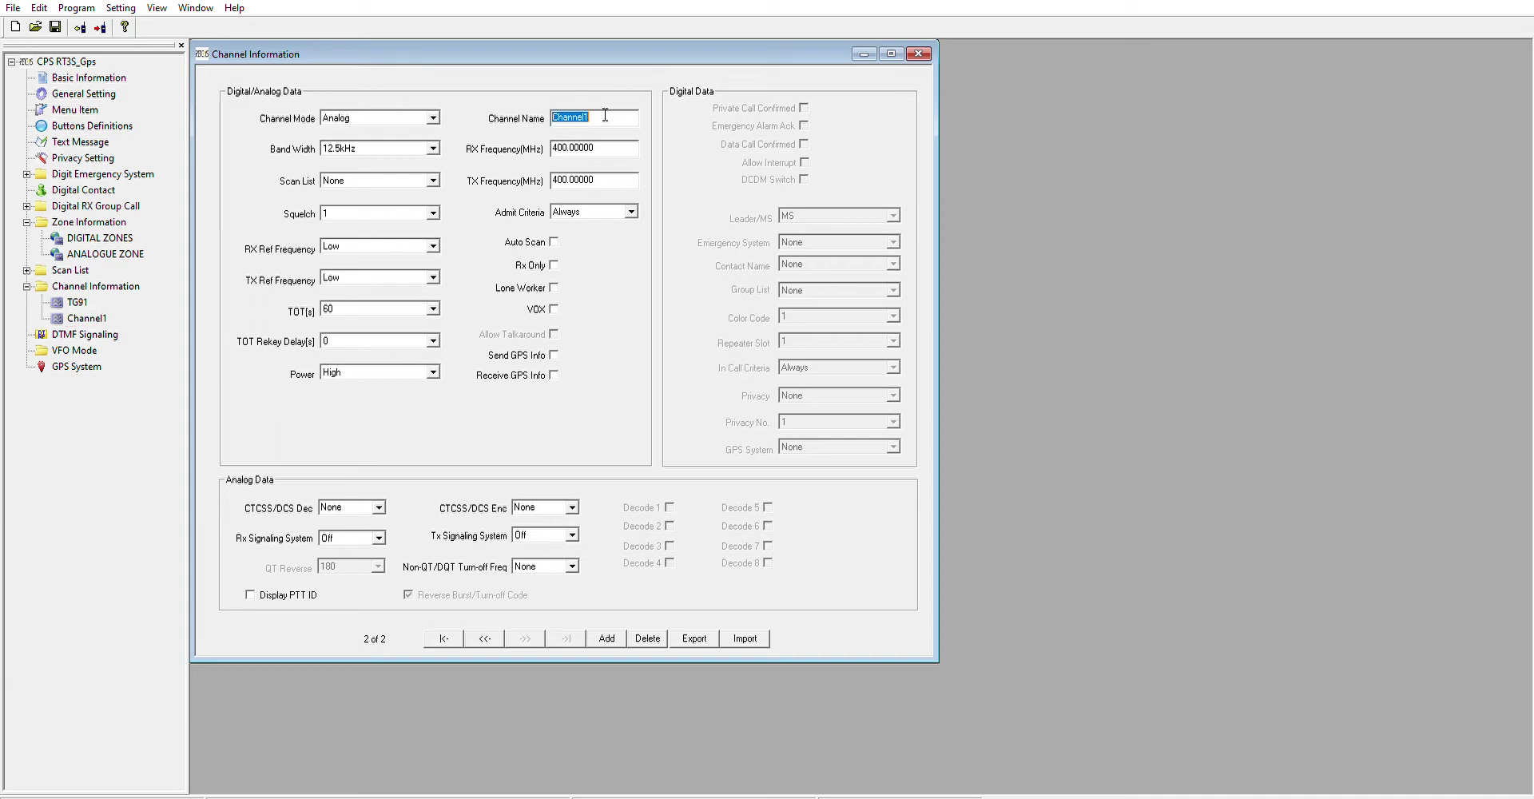
type("TG9")
left_click(432, 118)
left_click(402, 134)
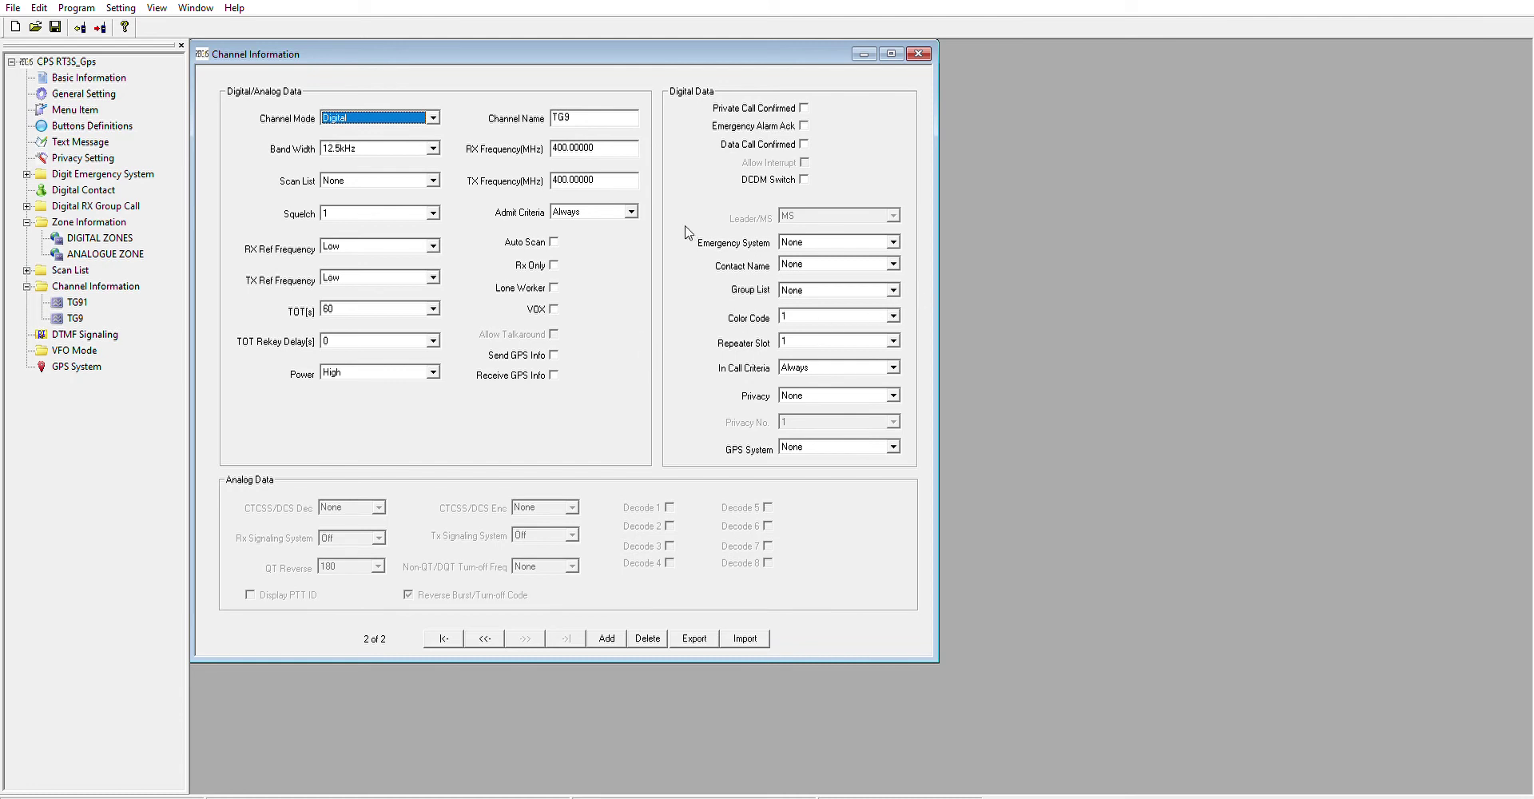
- Give channel TG9 Color Code 3, Repeater Slot 2 and contact TG9
left_click(897, 274)
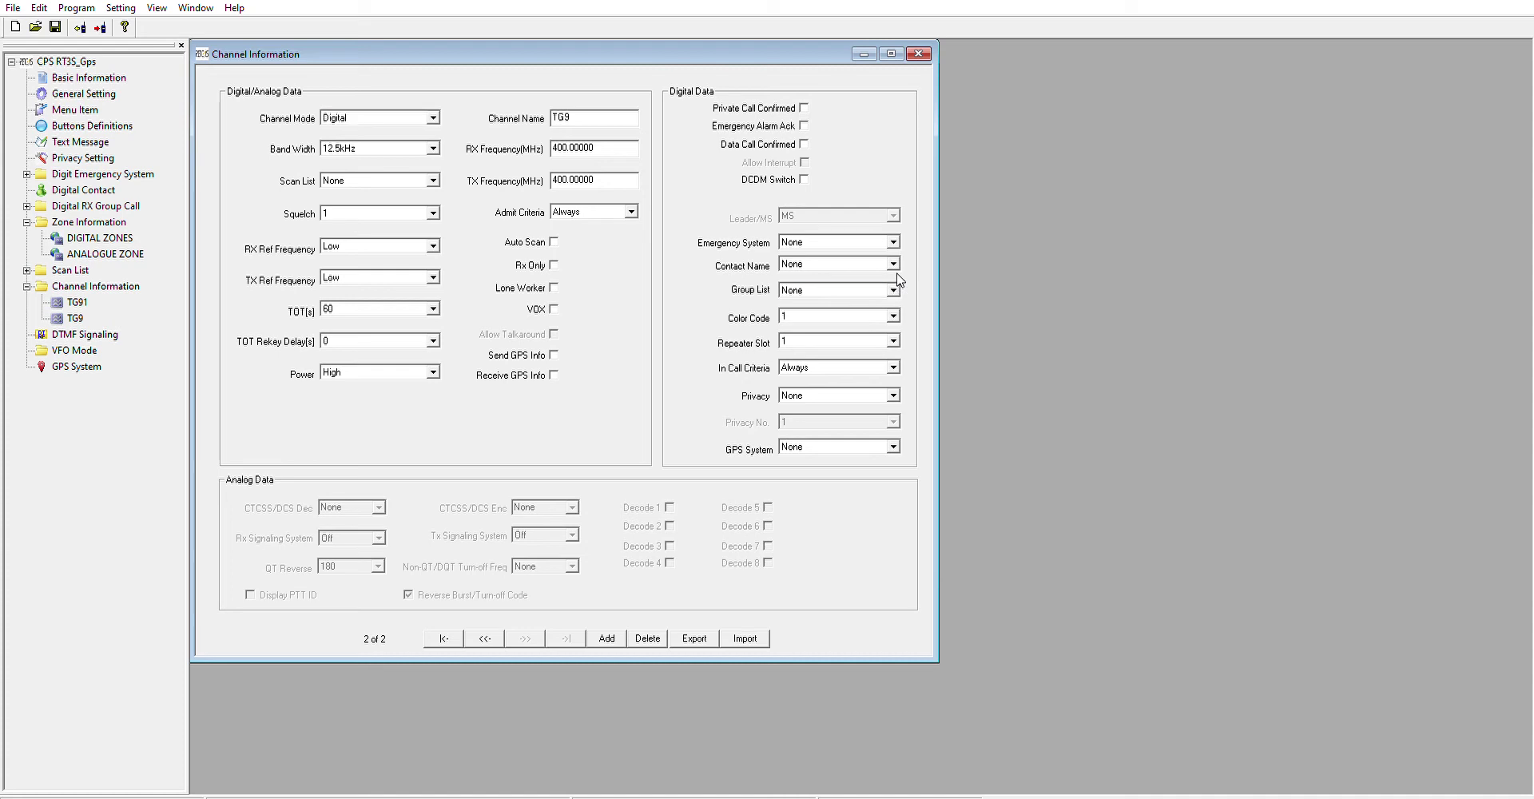
key("Tab")
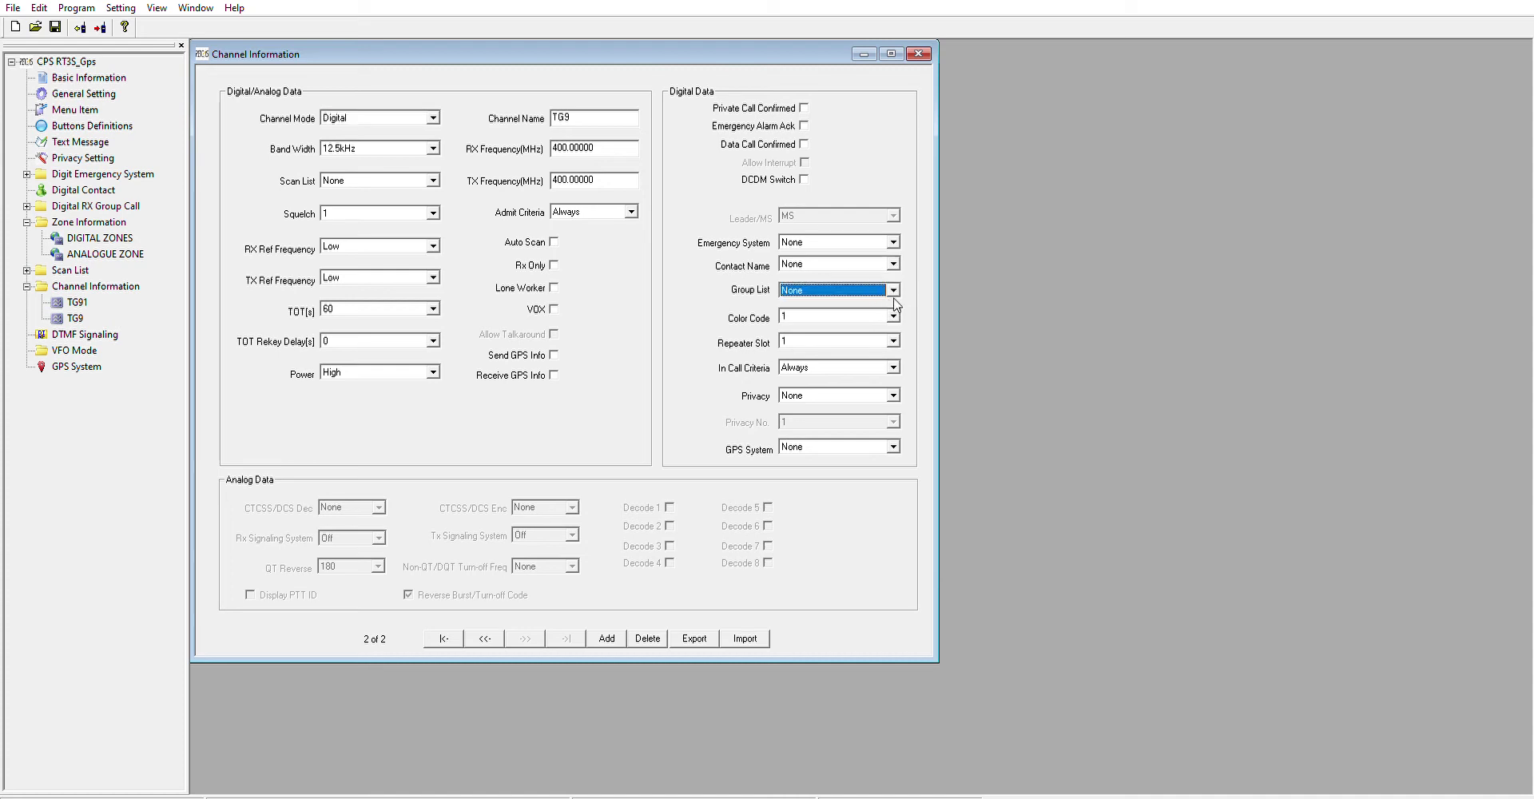
left_click(896, 304)
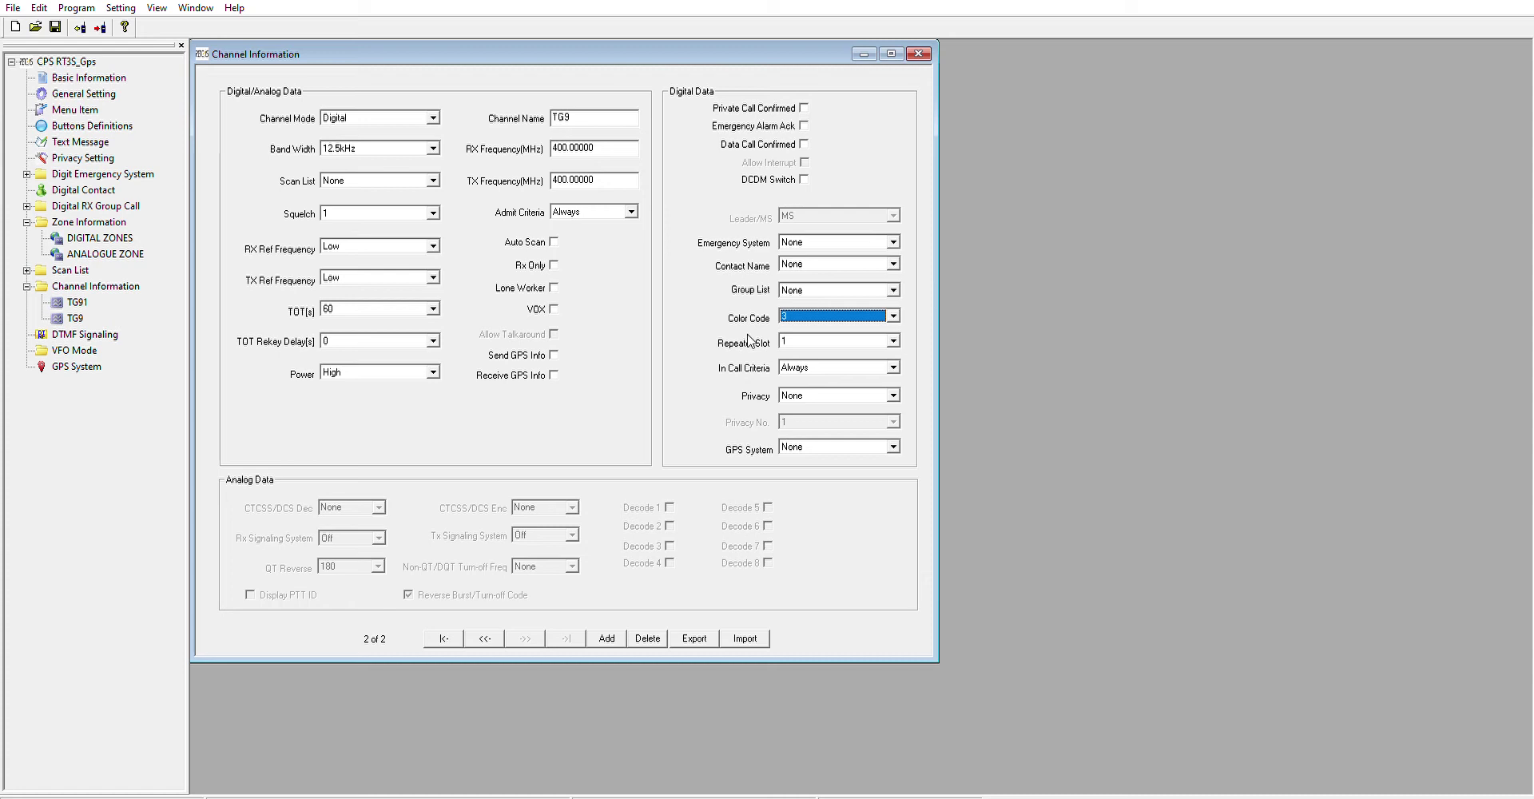
left_click(895, 334)
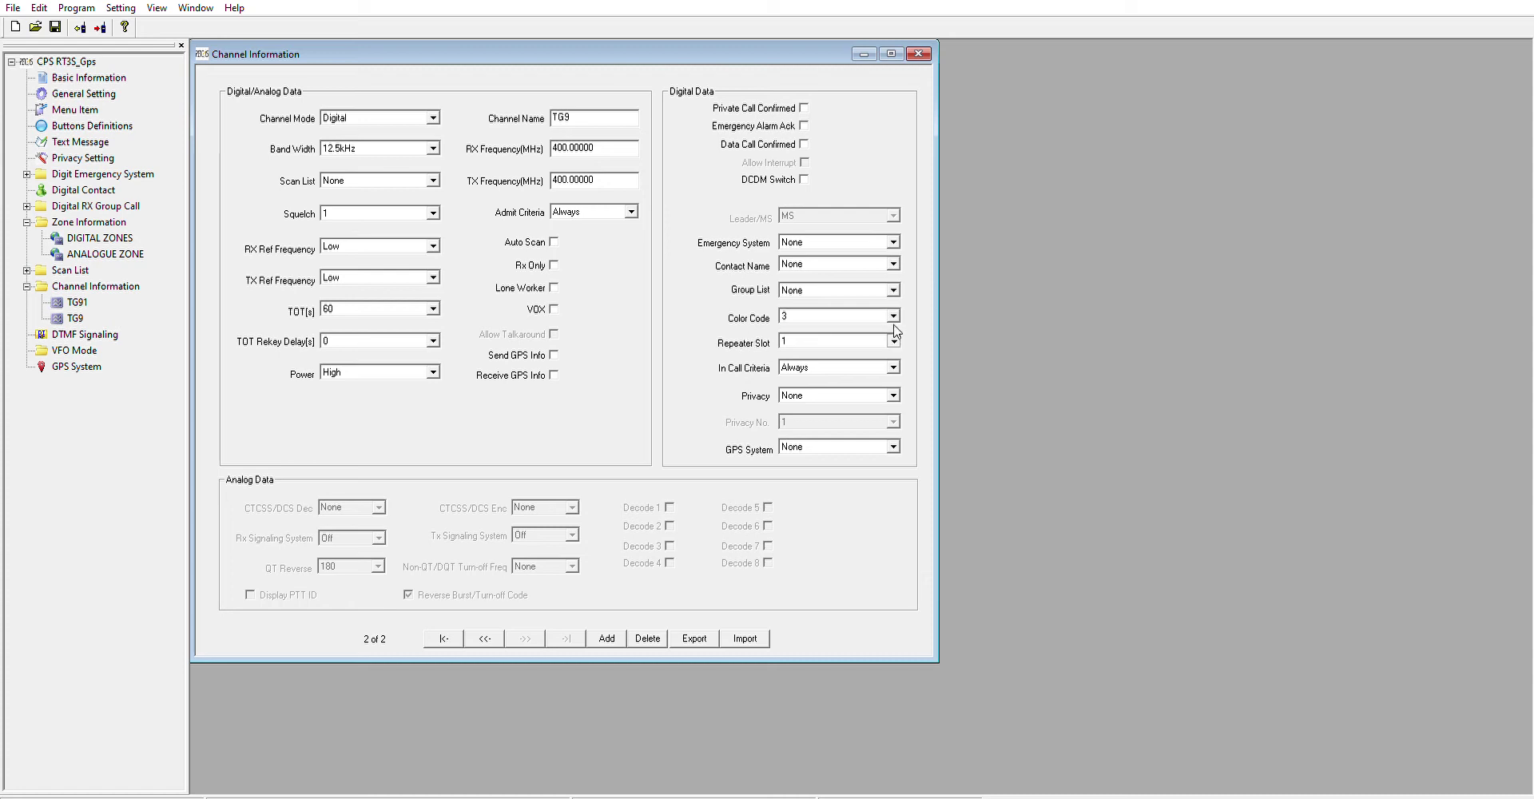
left_click(804, 348)
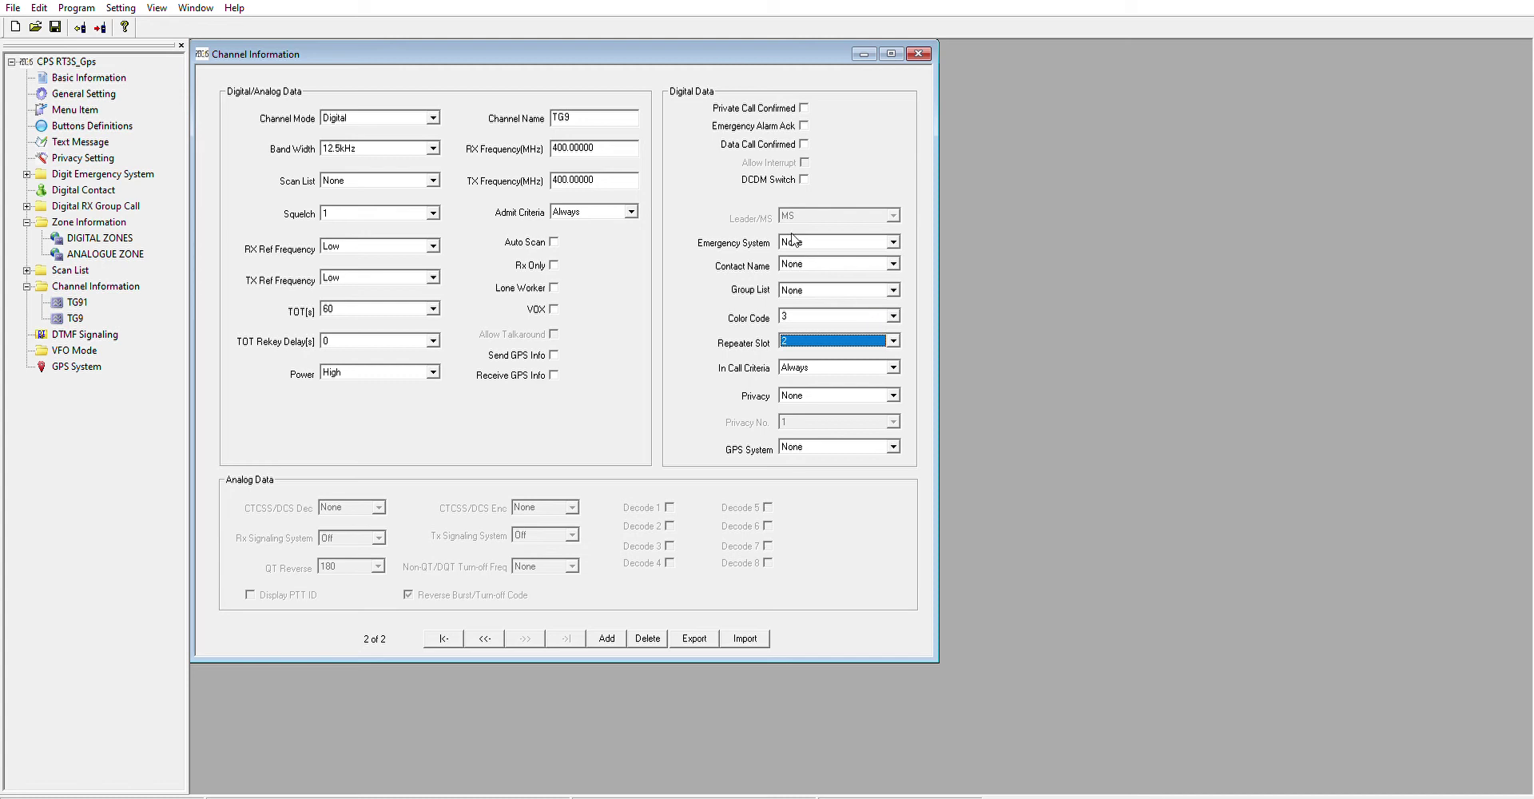
left_click(894, 257)
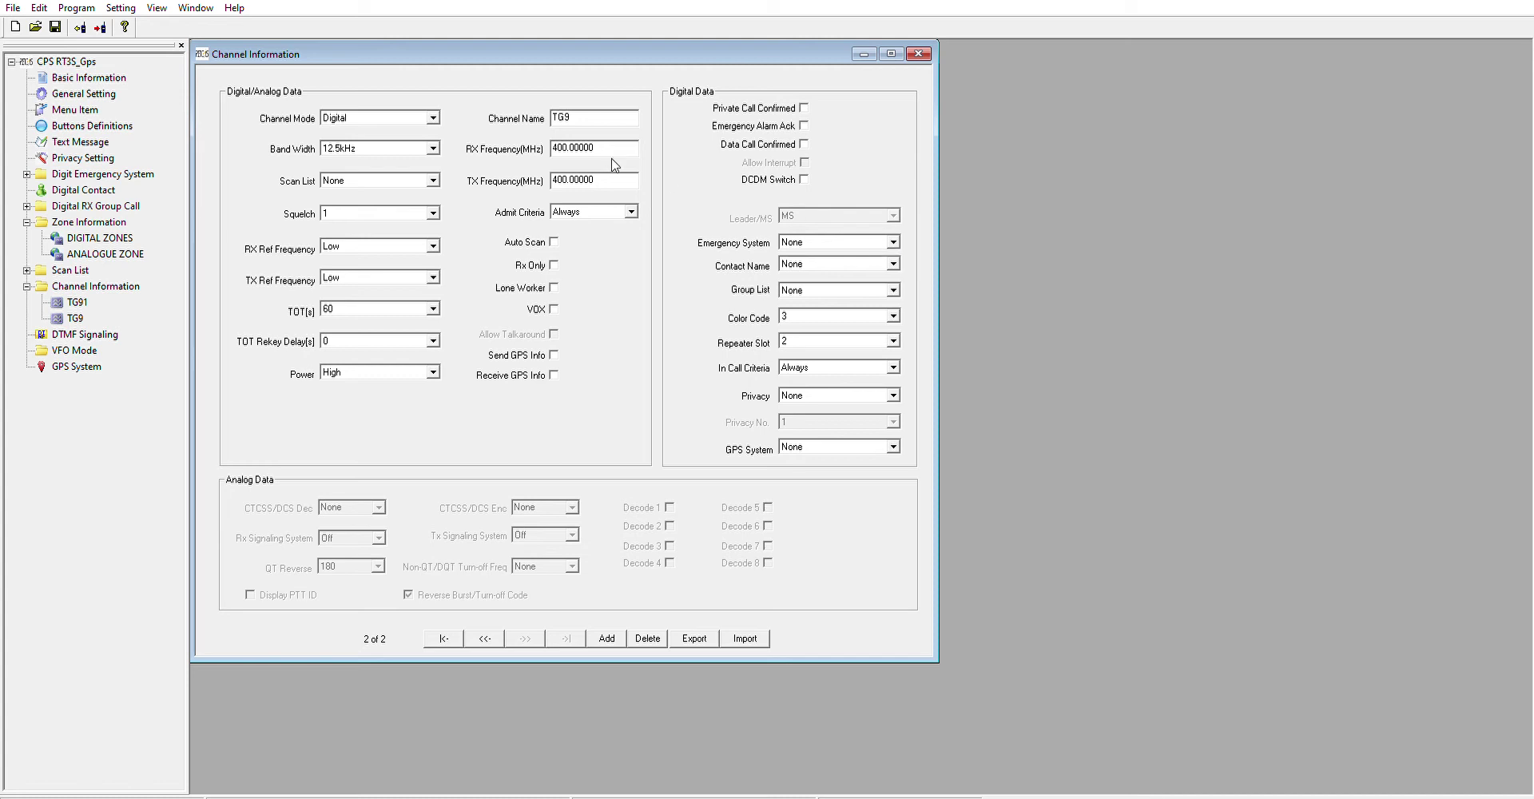
left_click(807, 290)
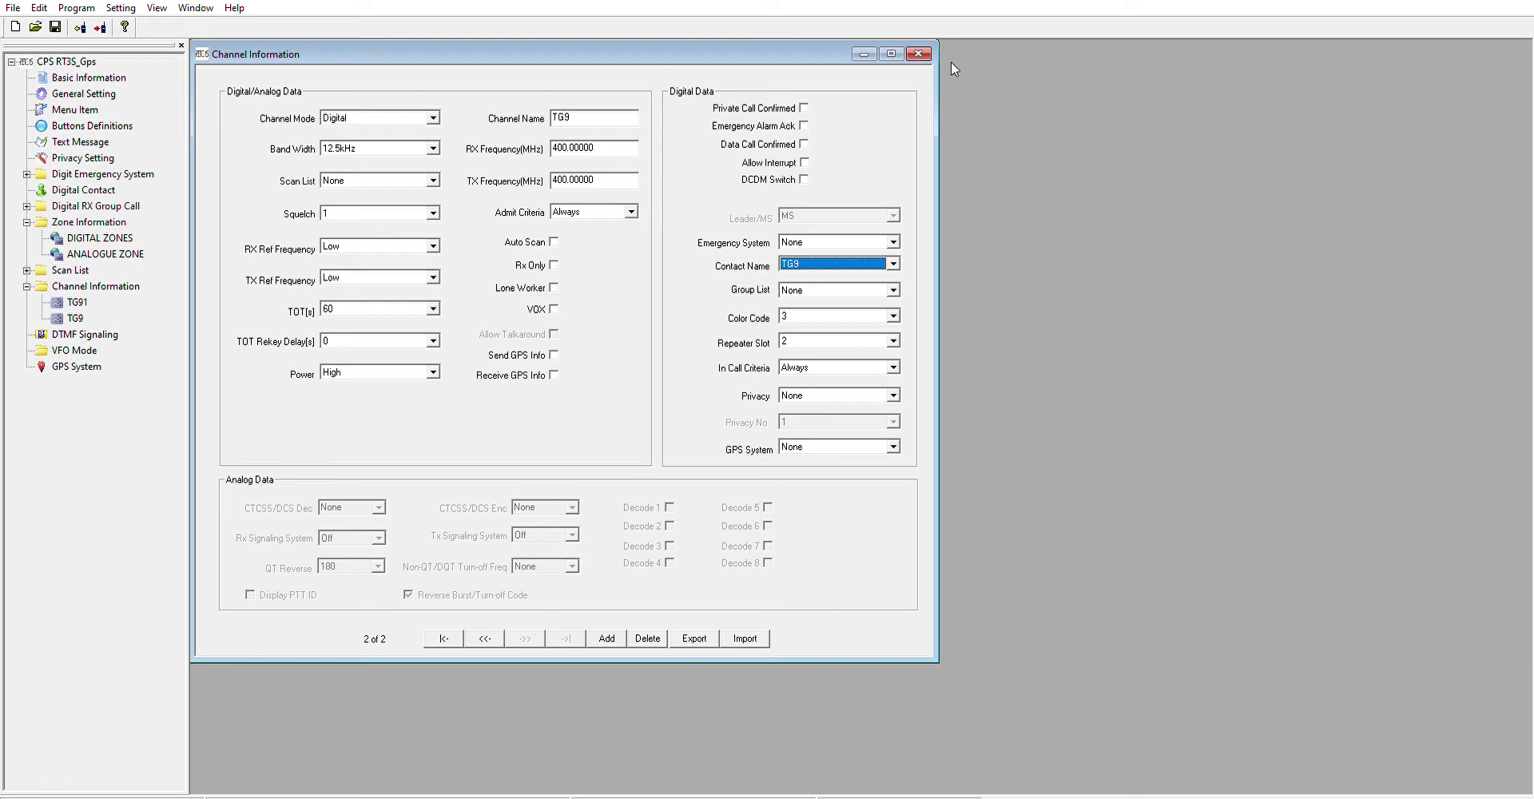
- Set channel TG91's contact to TG91, Group List to GroupList1 and Color Code to 3
left_click(918, 54)
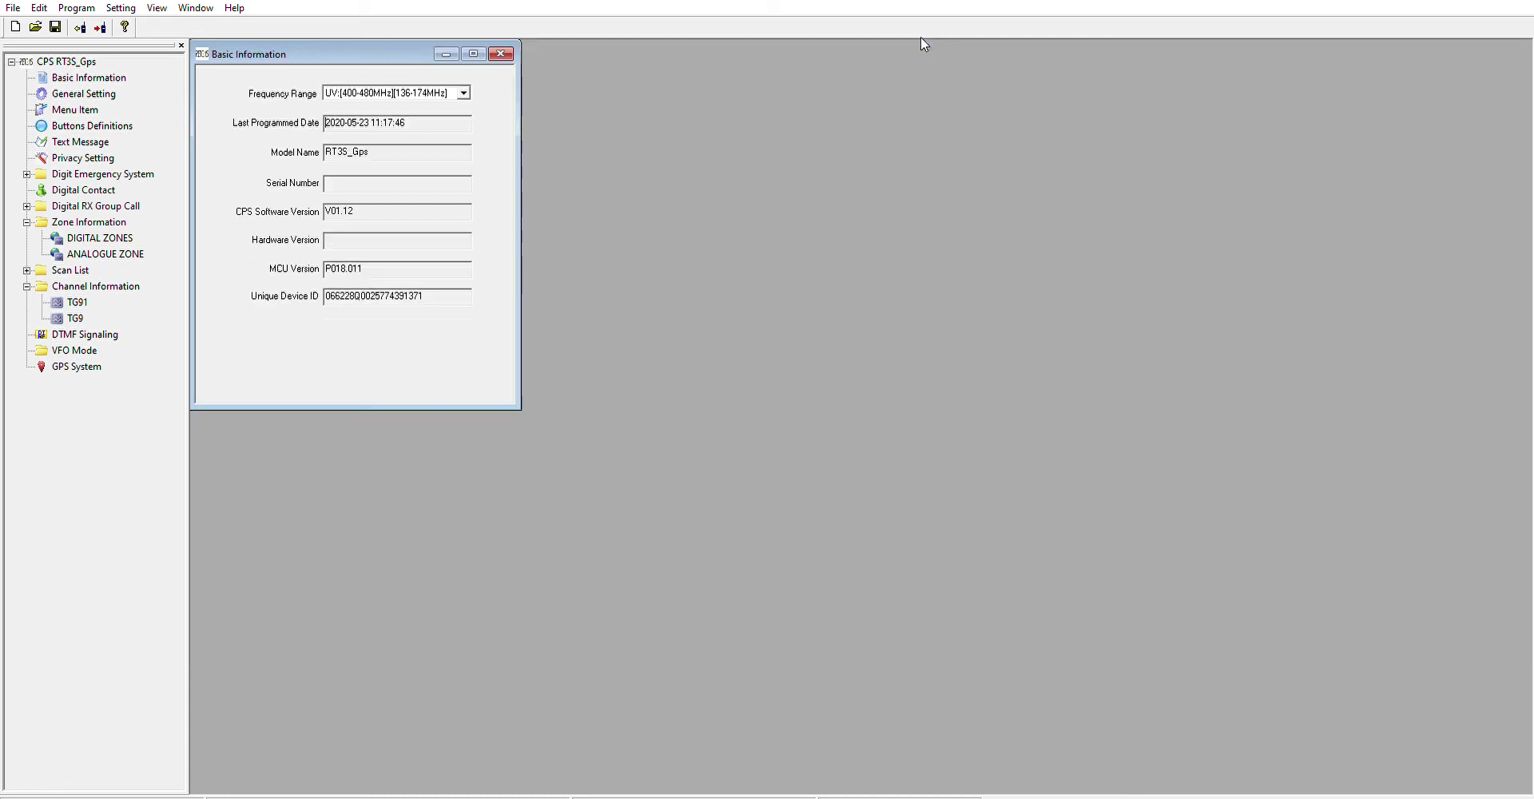
double_click(78, 302)
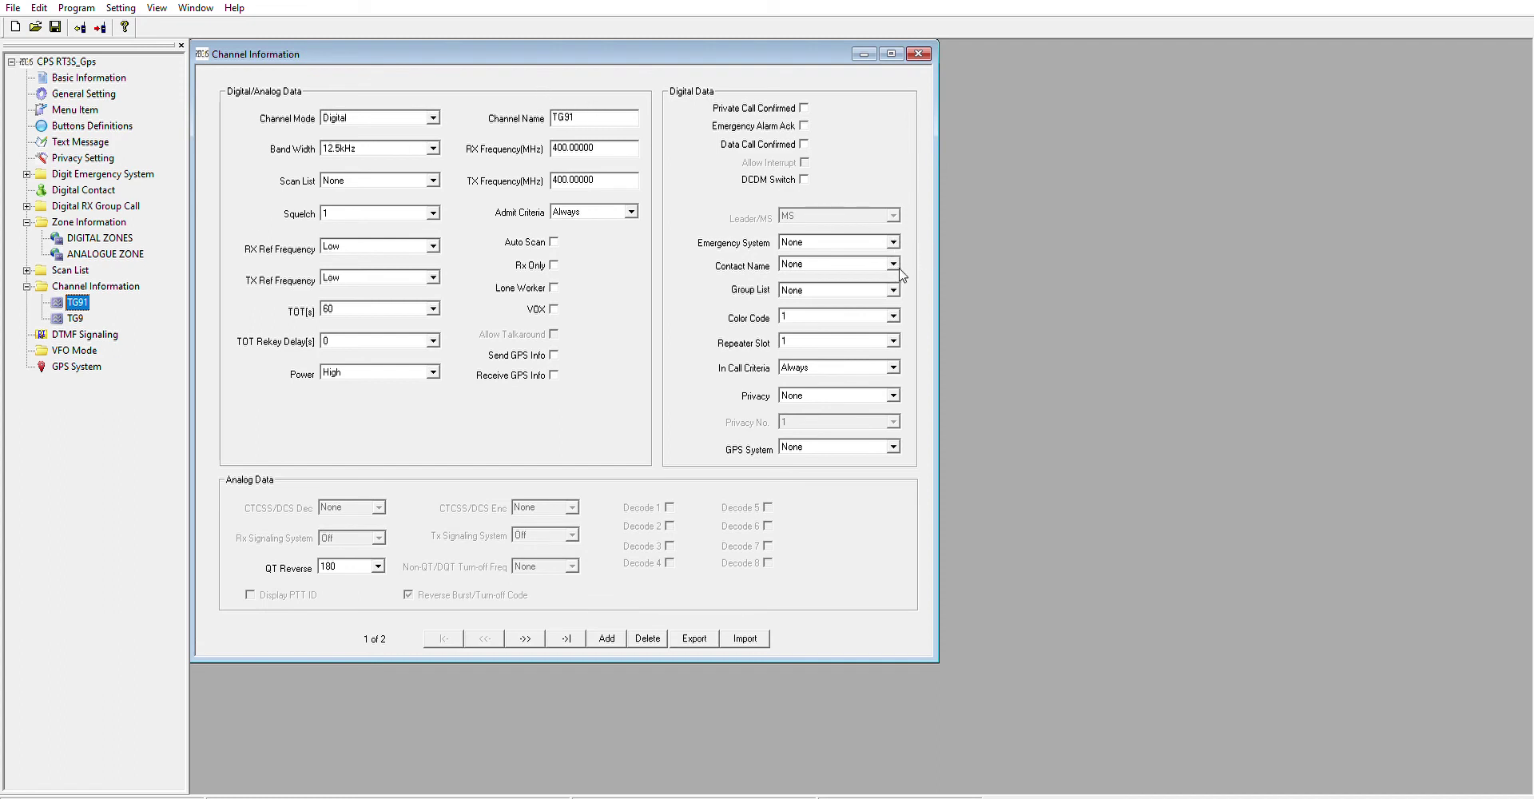
left_click(898, 256)
scroll(838, 271, "down", 1)
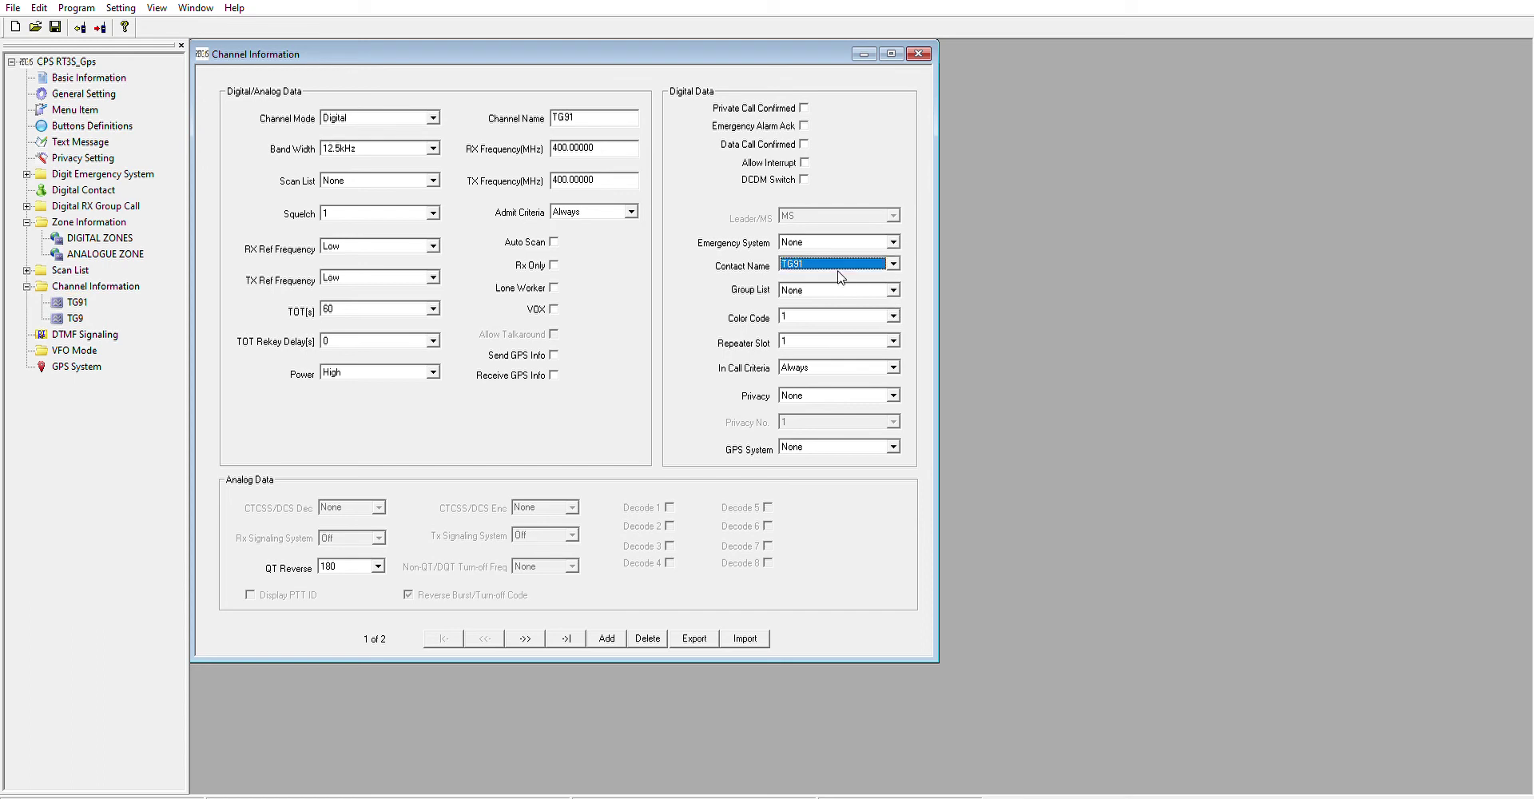
left_click(895, 269)
scroll(836, 302, "down", 1)
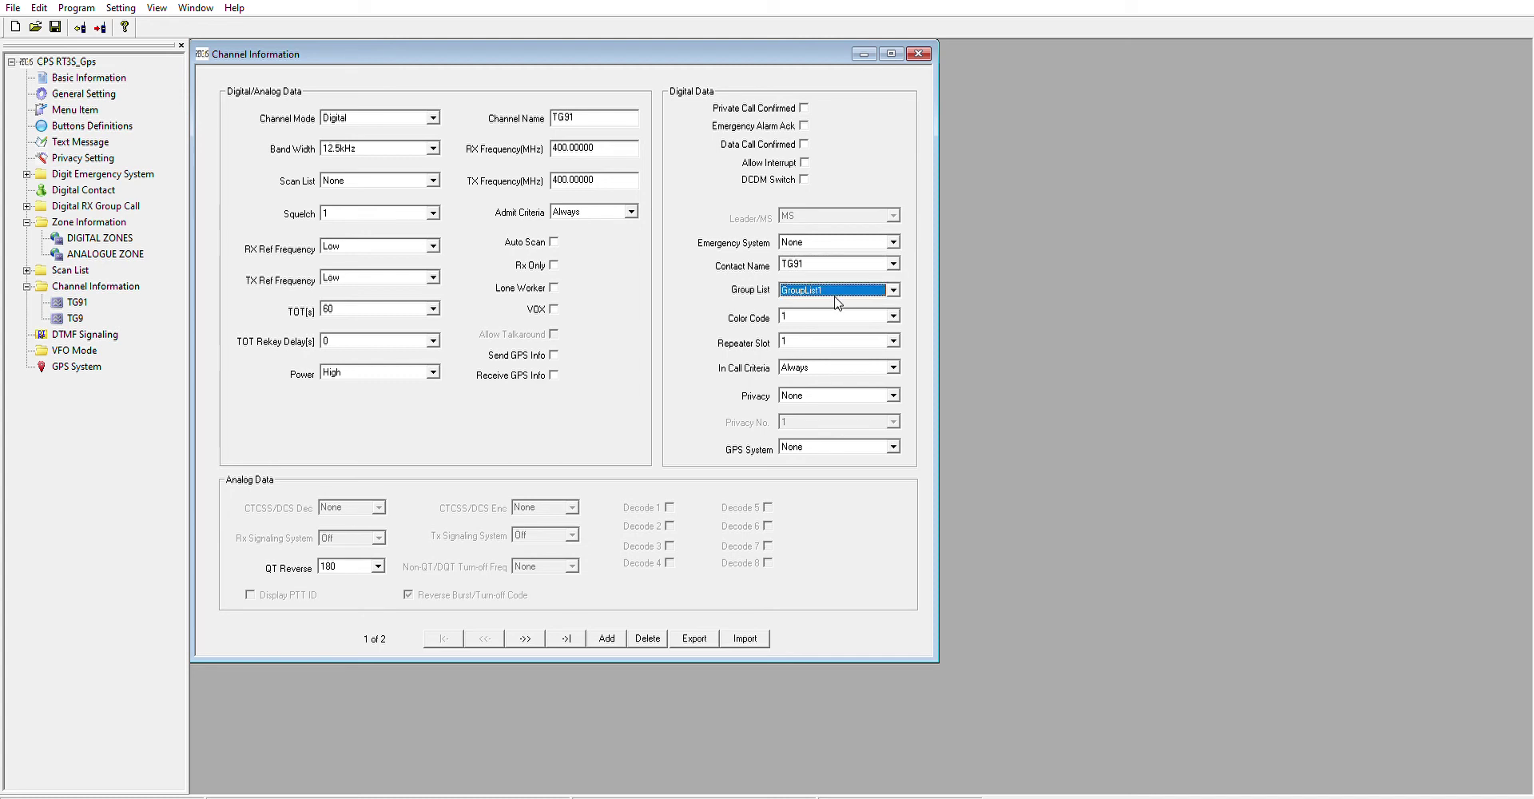
left_click(896, 307)
scroll(830, 339, "down", 2)
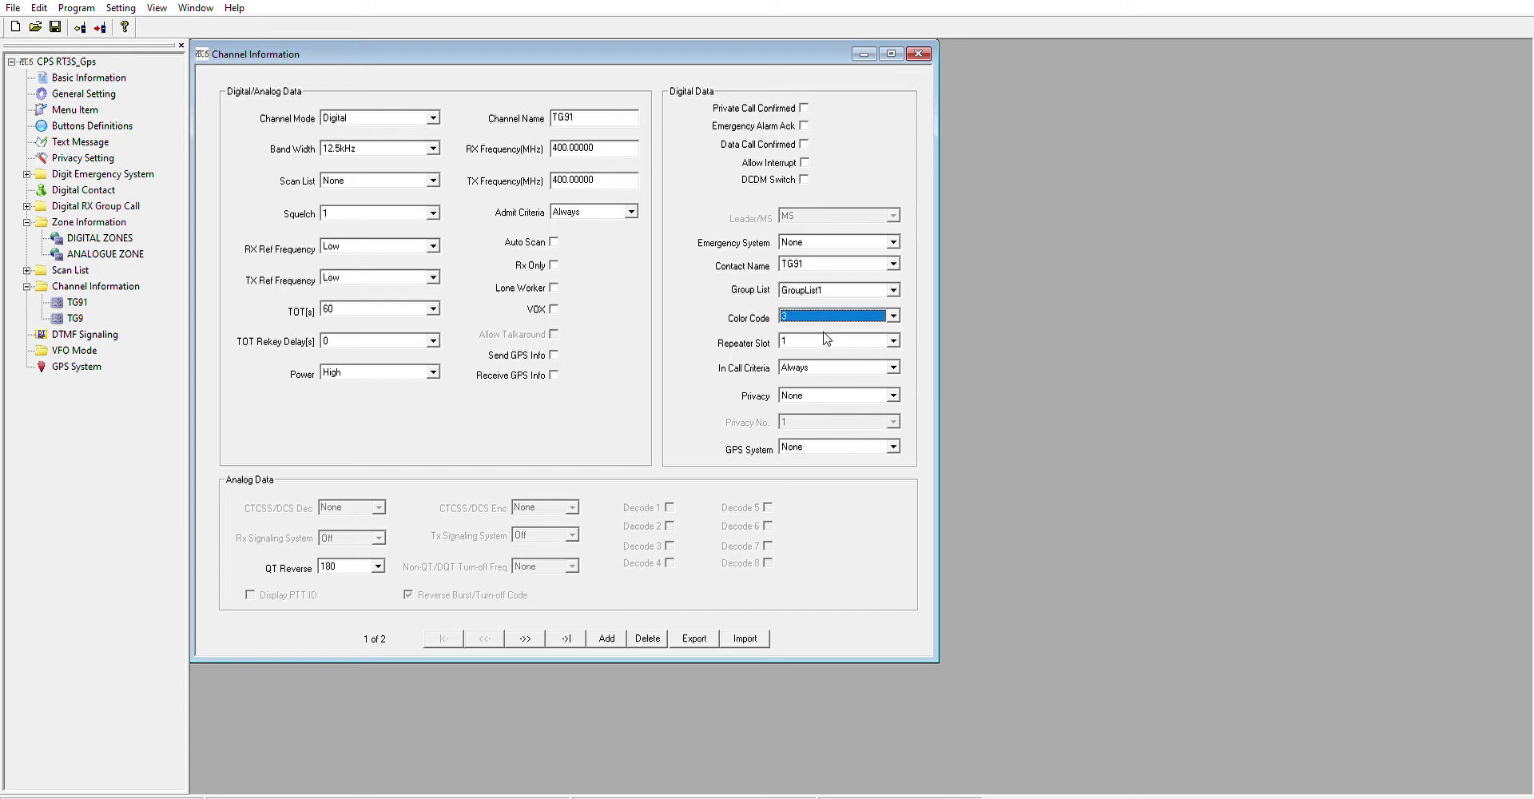
left_click(894, 322)
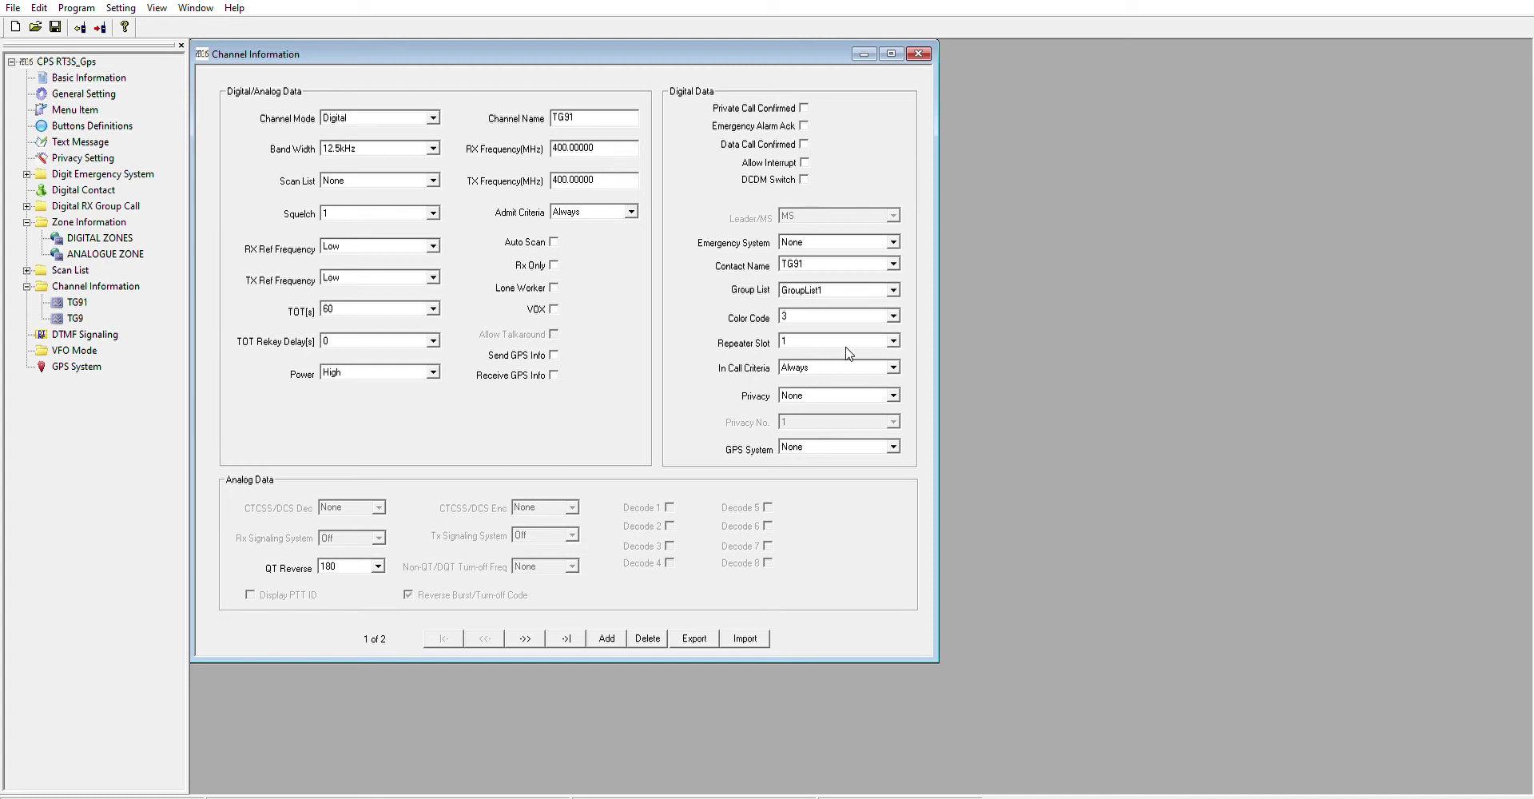